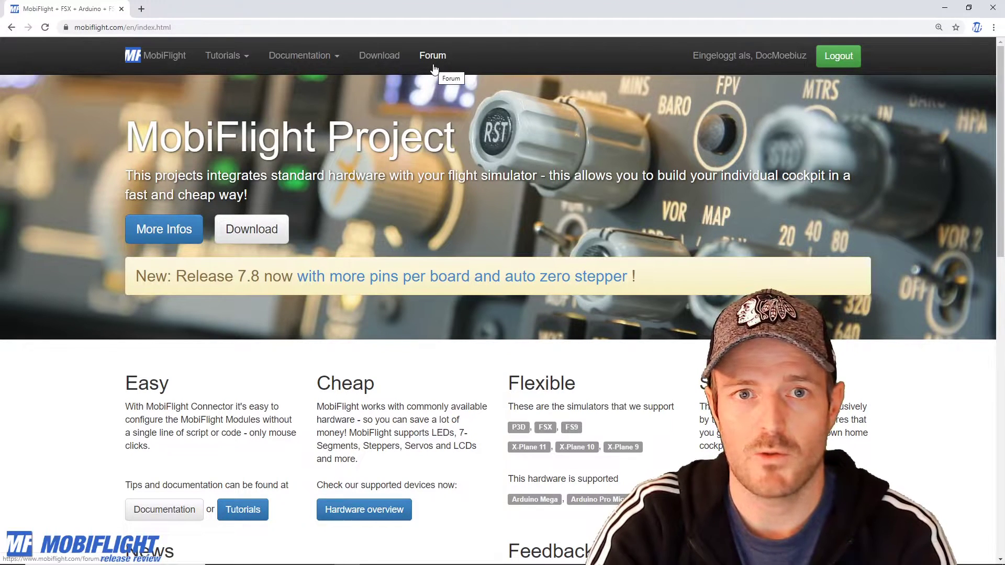
- Open the Download page and scroll to the Release 7.8.0 notes covering firmware 1.9.2 and stepper calibration
left_click(385, 62)
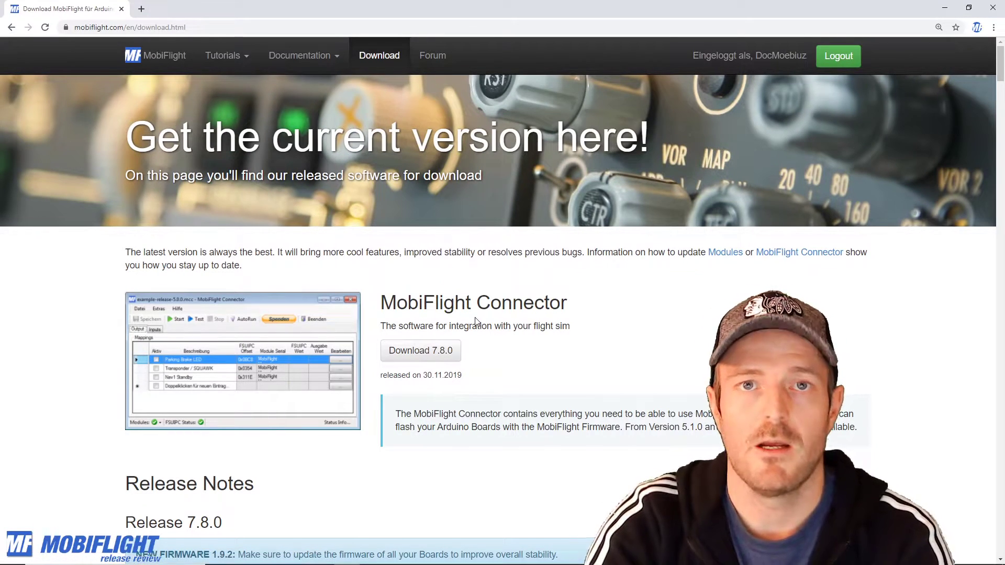
scroll(478, 317, "down", 5)
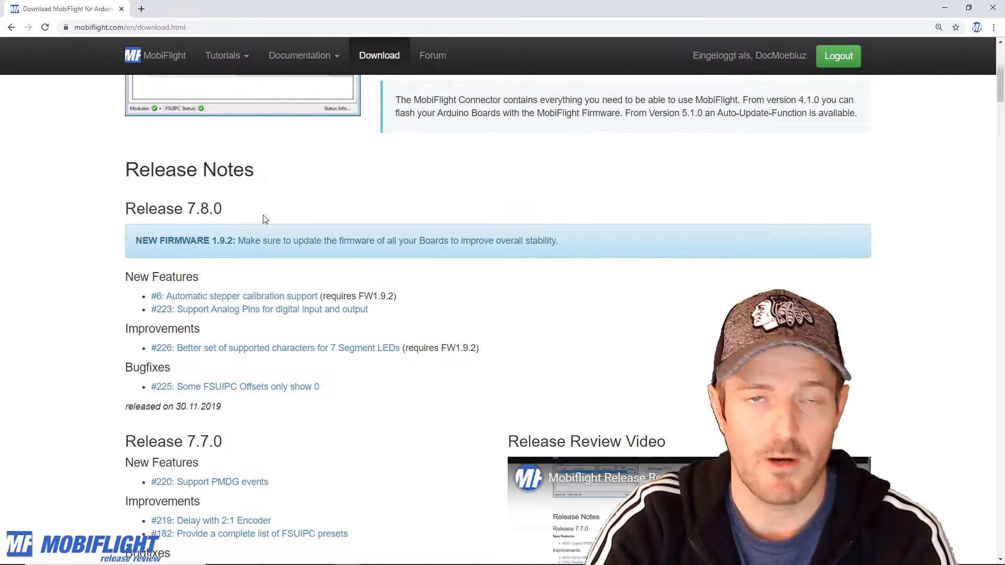
scroll(273, 277, "down", 1)
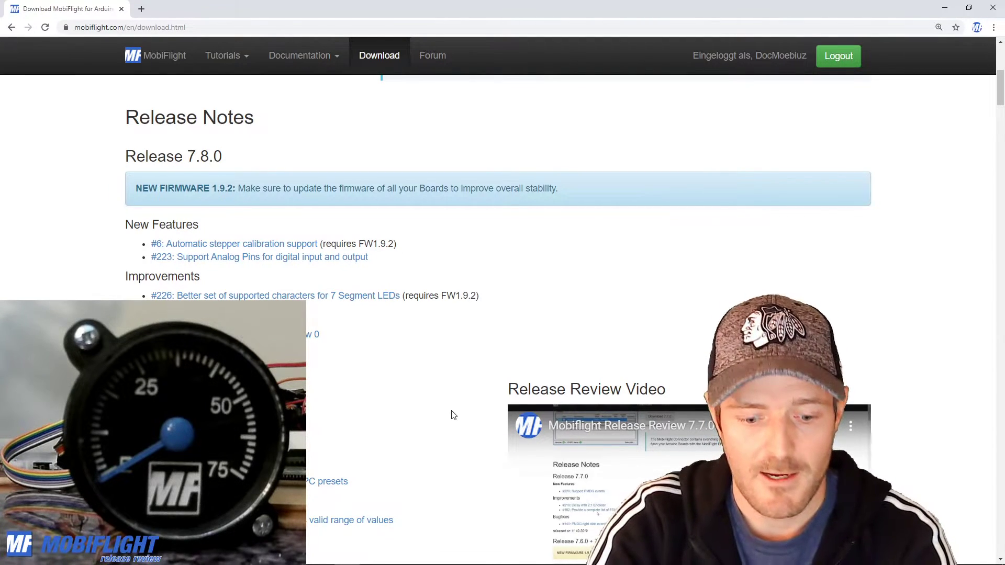
- Show TestBoard1's Stepper device in the Connector's MobiFlight Modules settings
key("alt+Tab")
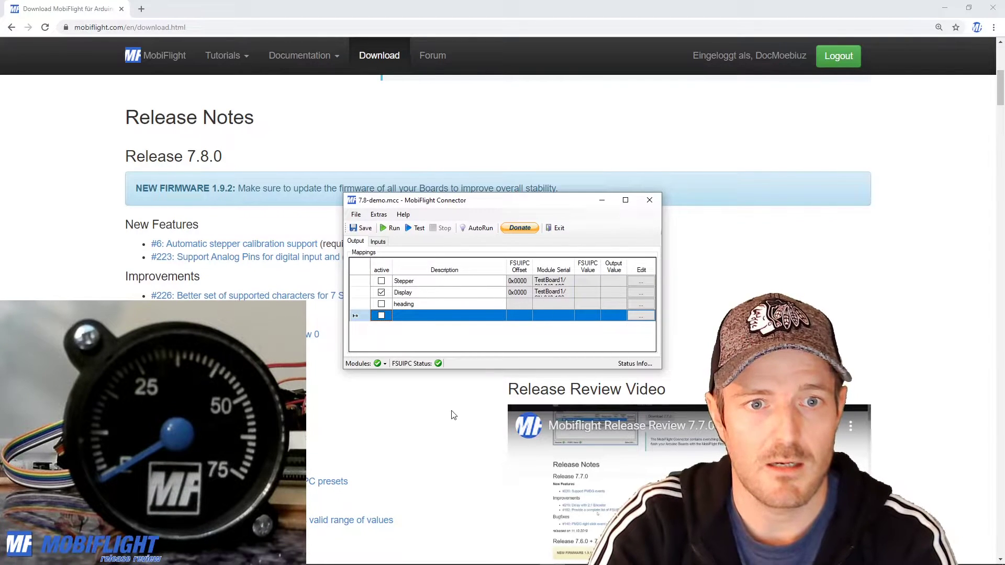
left_click(379, 214)
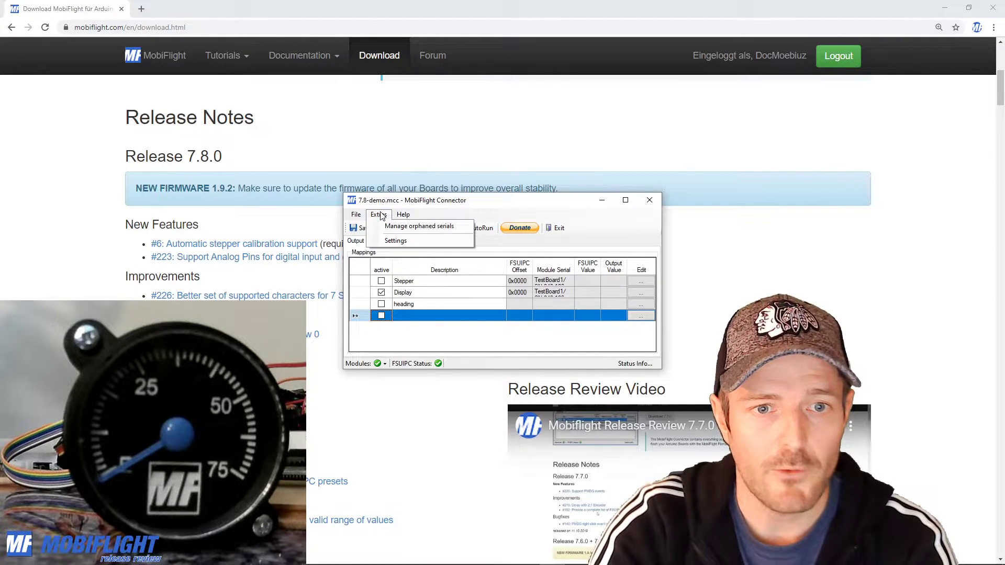
left_click(396, 241)
left_click(489, 184)
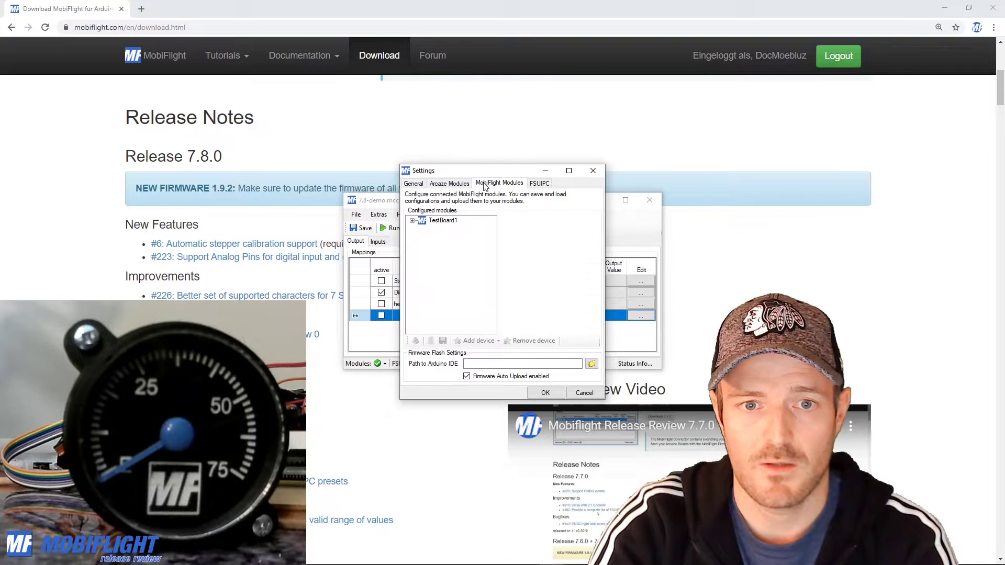
left_click(412, 220)
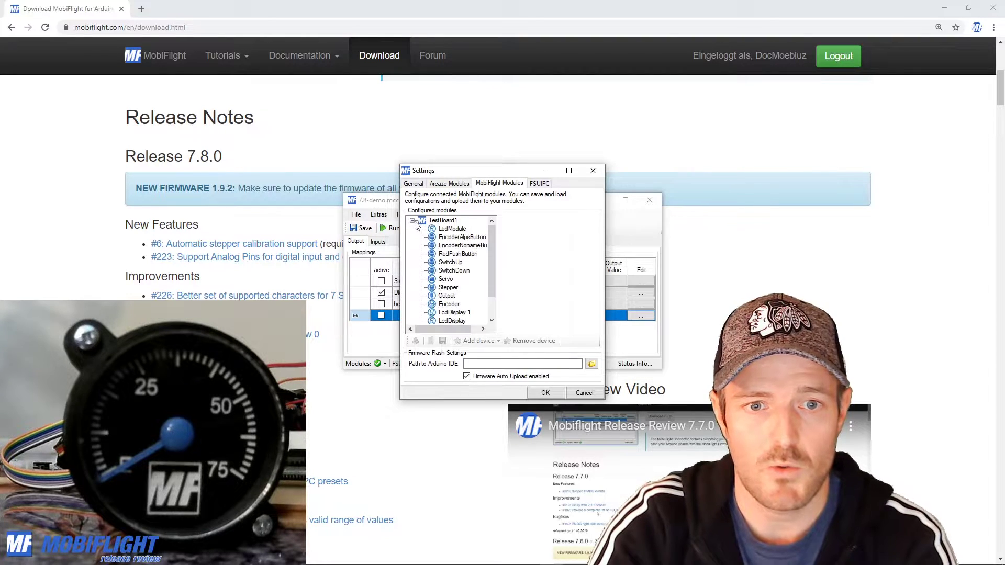
left_click(448, 288)
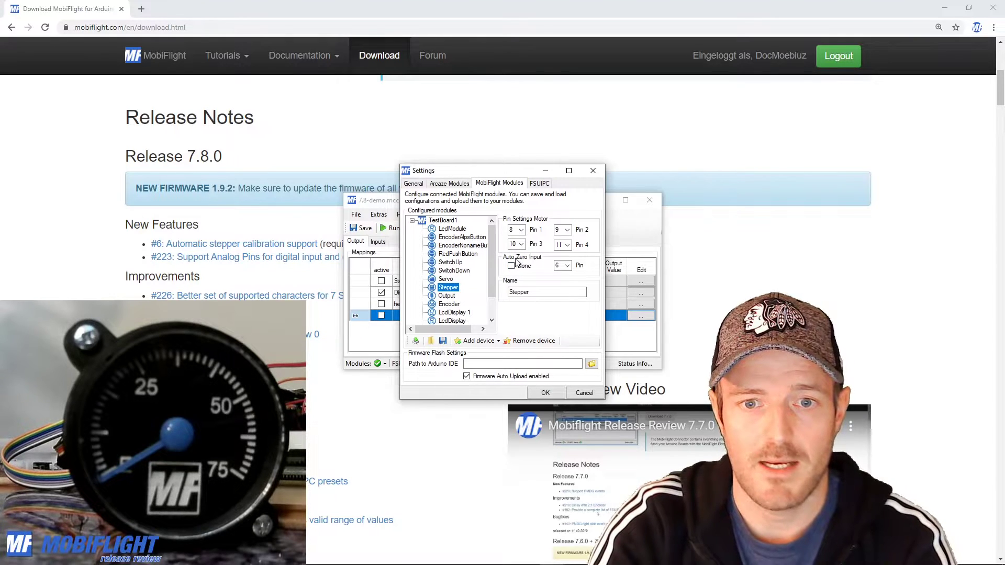
- Set the Stepper's Auto Zero input to None
left_click(533, 265)
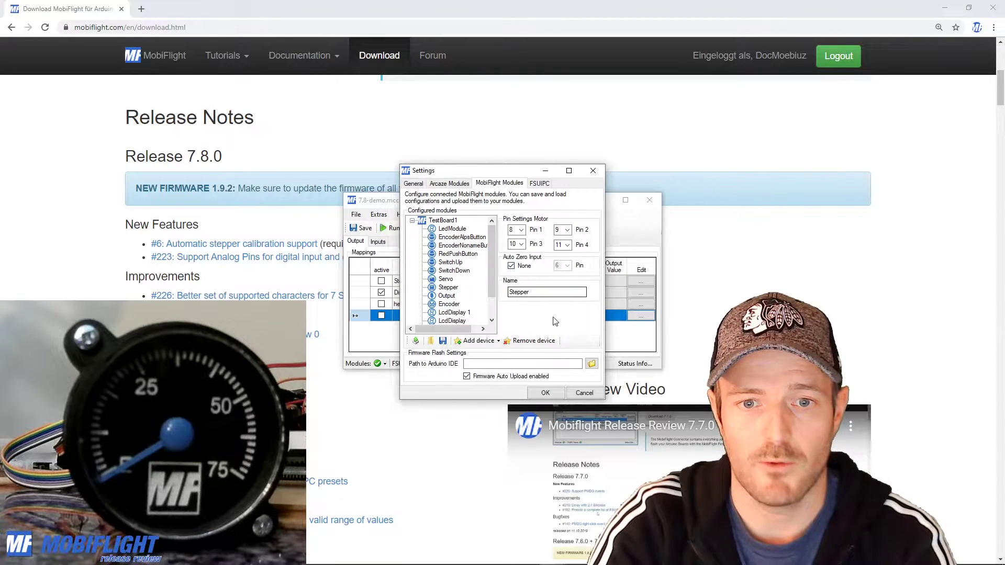
left_click(510, 266)
left_click(511, 268)
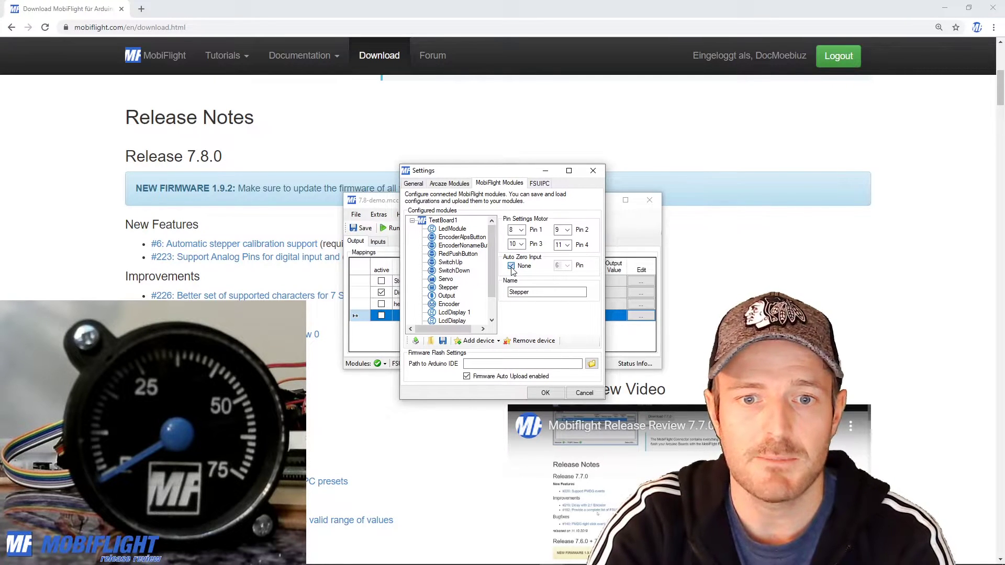
left_click(512, 268)
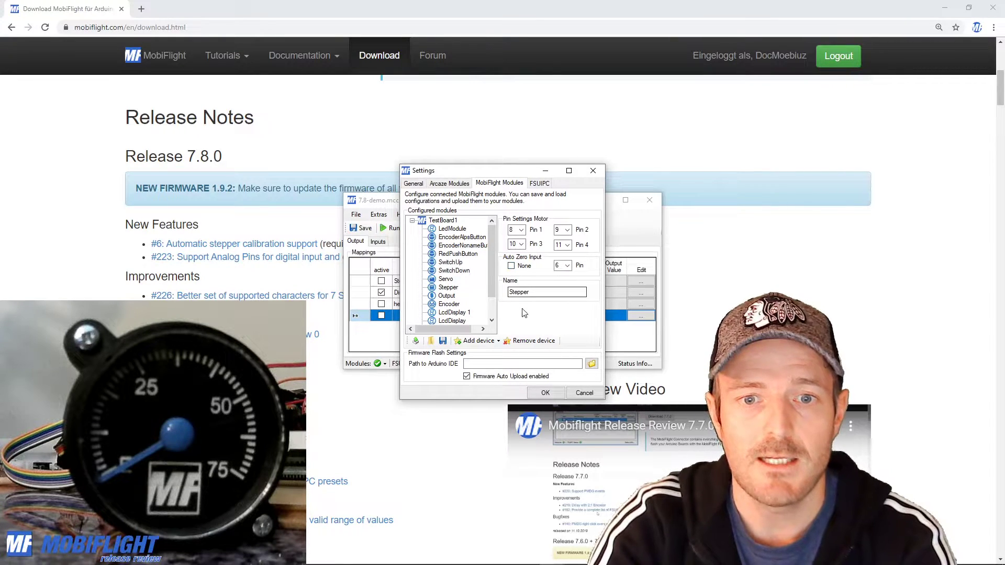
left_click(528, 266)
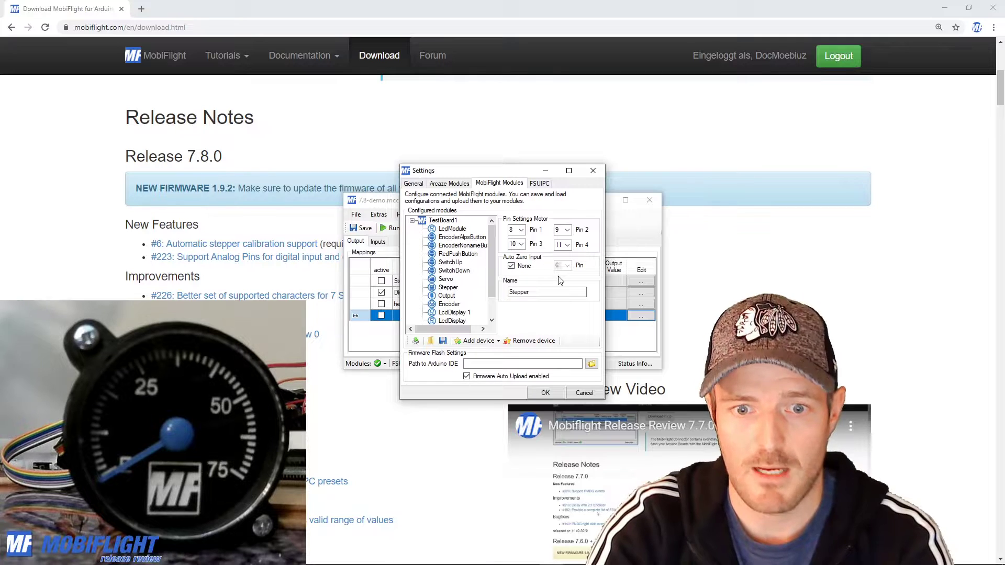
- Upload the configuration to TestBoard1 and close the settings, dismissing the Arduino IDE hint
left_click(416, 340)
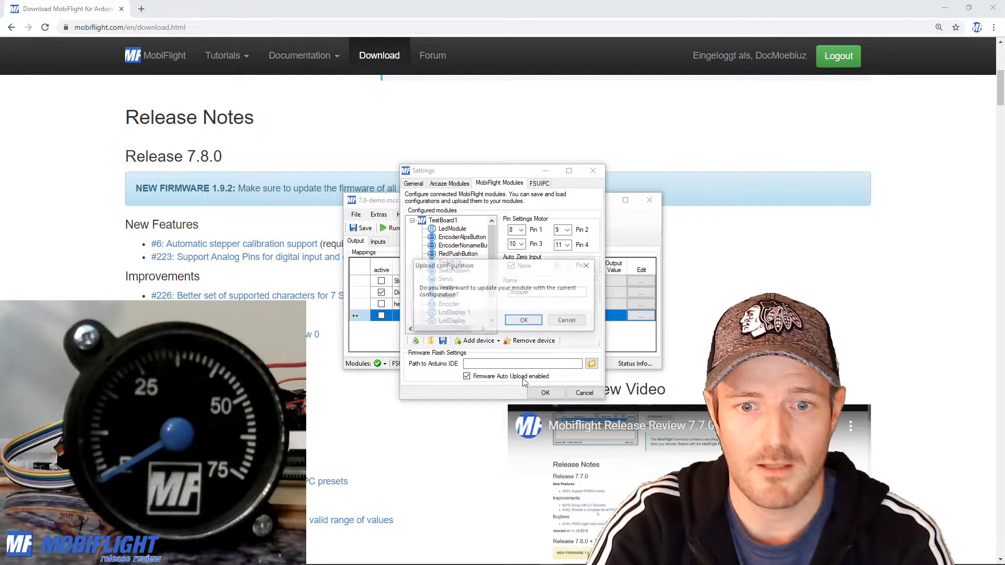
left_click(524, 321)
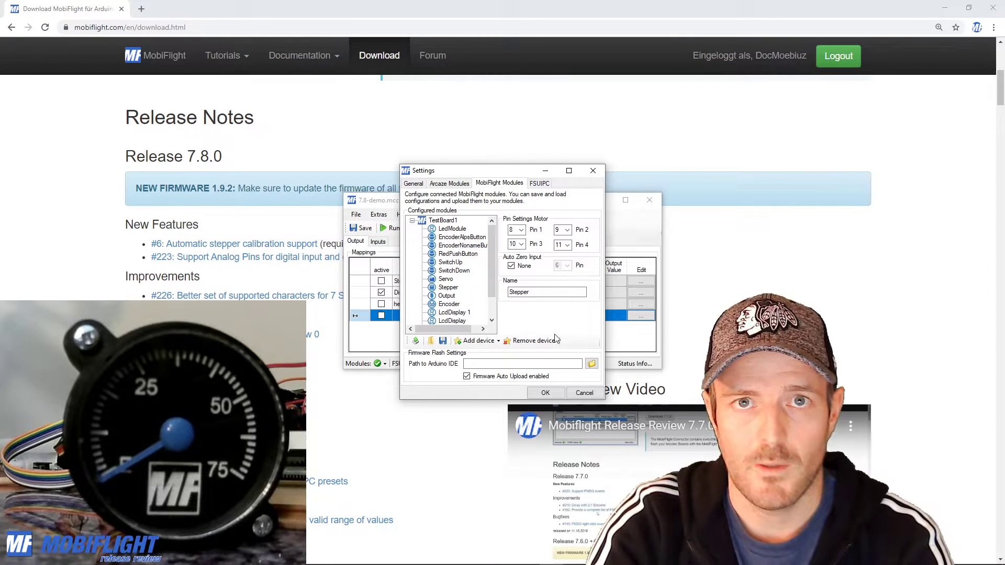
left_click(545, 393)
left_click(518, 322)
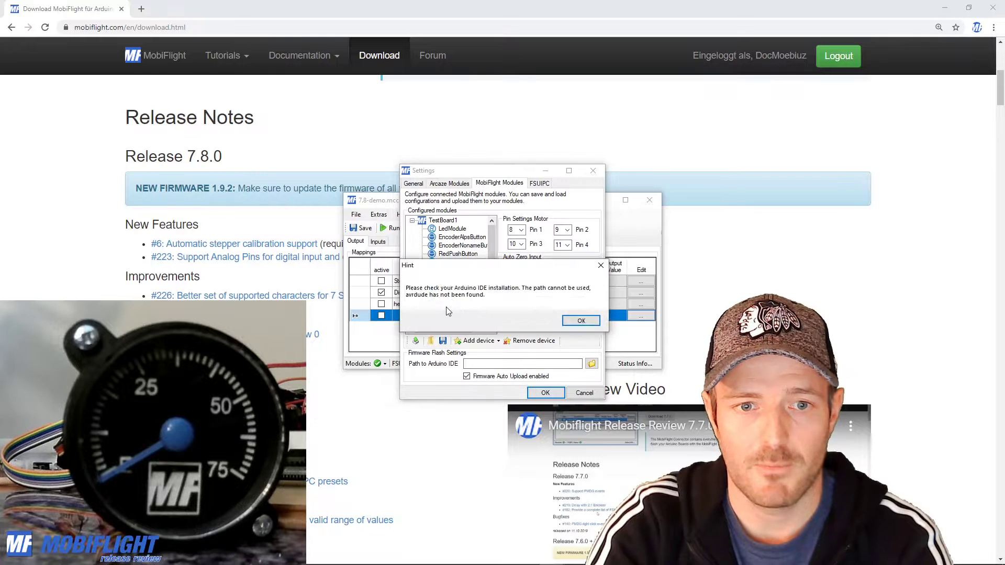
left_click(580, 320)
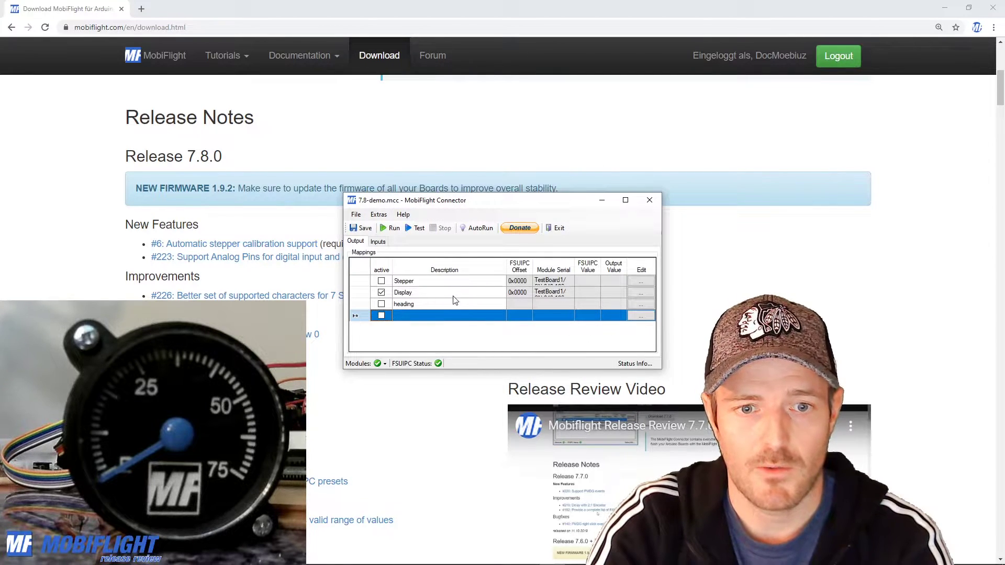
- Inspect the Stepper mapping's Display settings and close it without changes
left_click(639, 282)
left_click(469, 166)
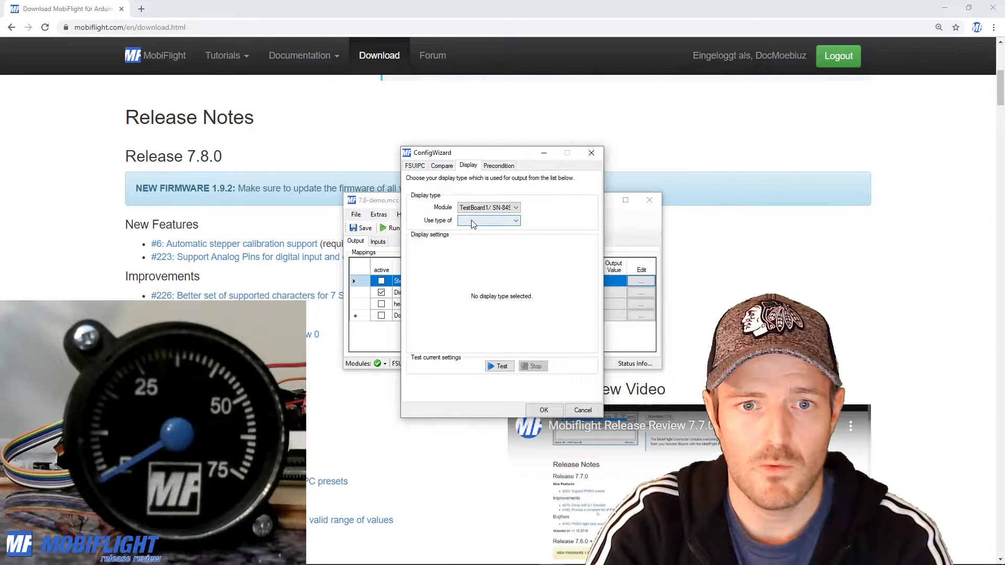
left_click(581, 410)
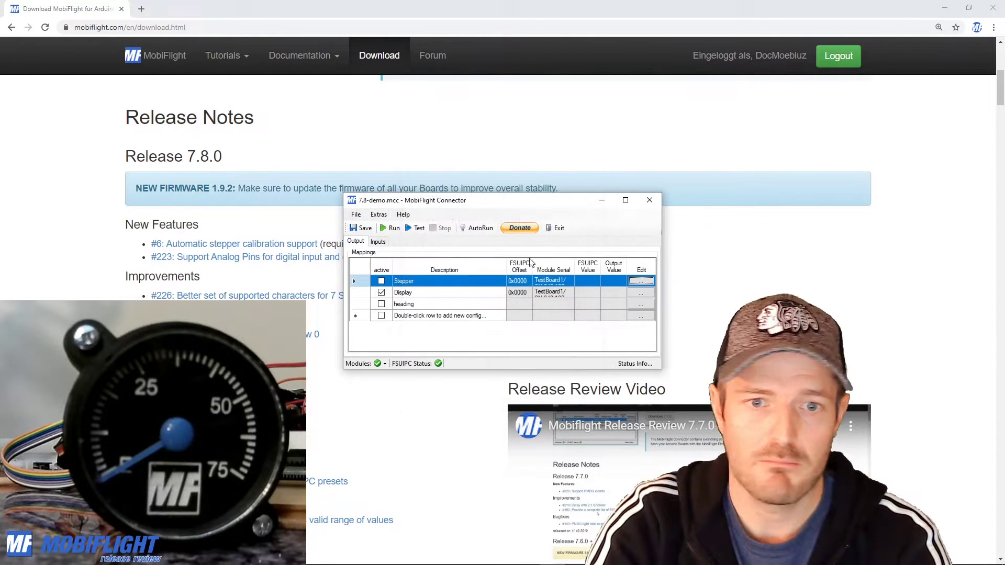
- Exit the Connector and return to it relaunched with 7.8-demo.mcc loaded
left_click(556, 228)
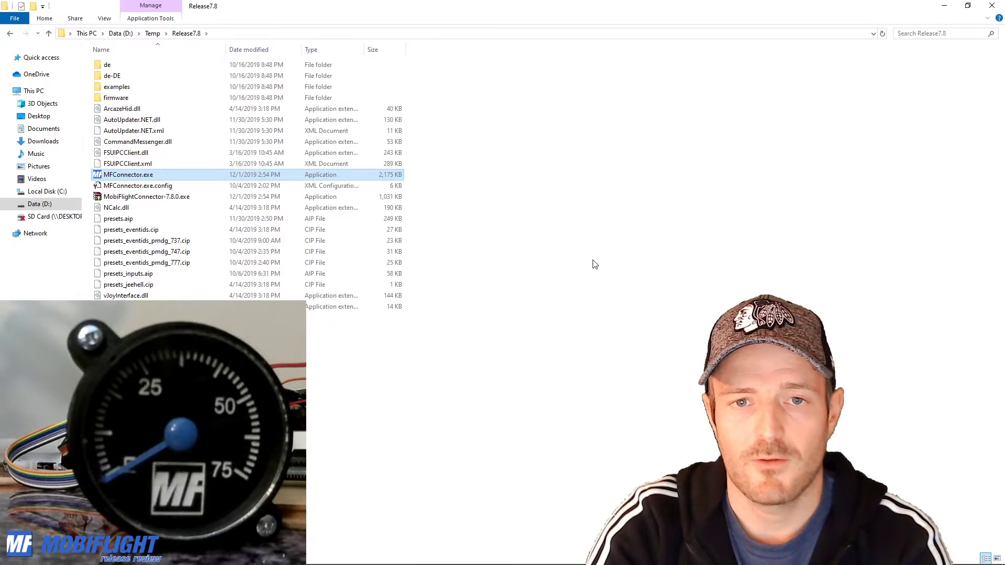
key("alt+Tab")
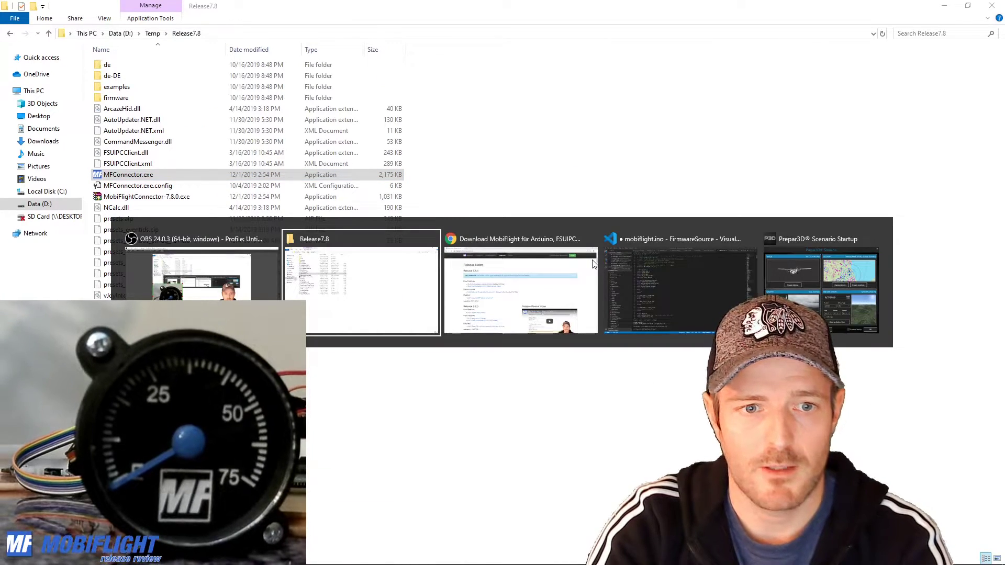
left_click(593, 265)
key("alt+Tab")
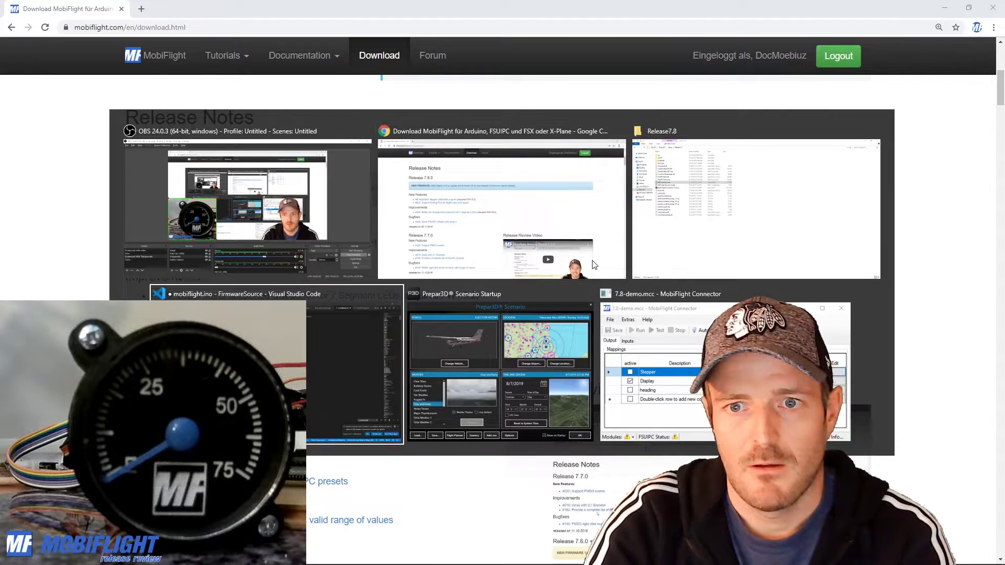
key("Tab")
key("Tab")
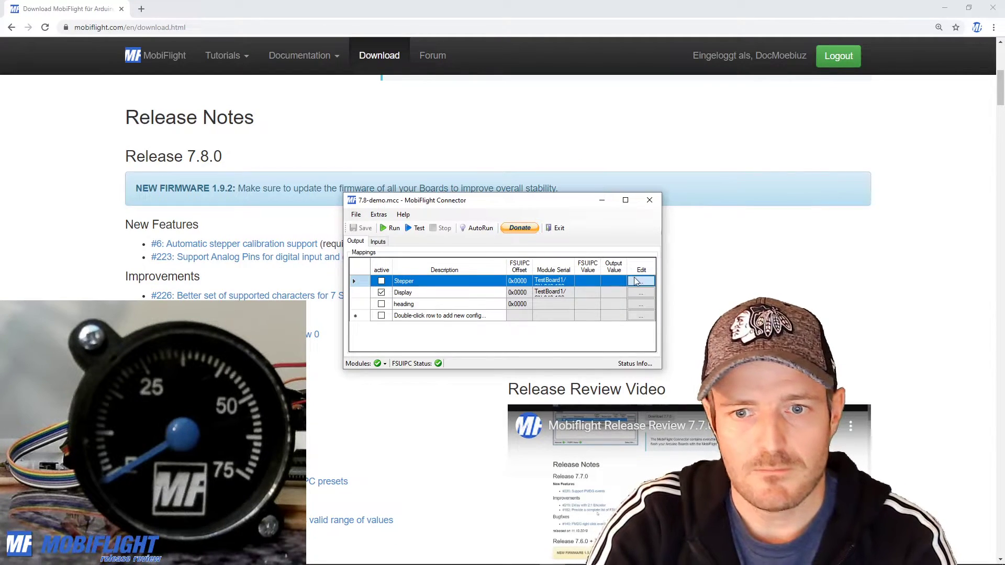
- In the Stepper mapping's Display tab, move the needle upright in +50-step increments
left_click(636, 282)
left_click(468, 165)
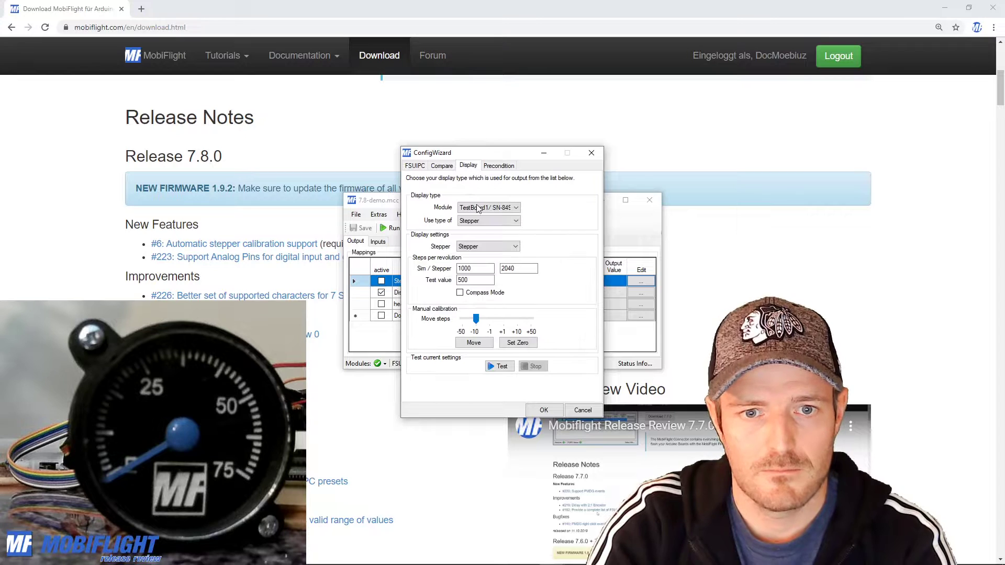
left_click(474, 343)
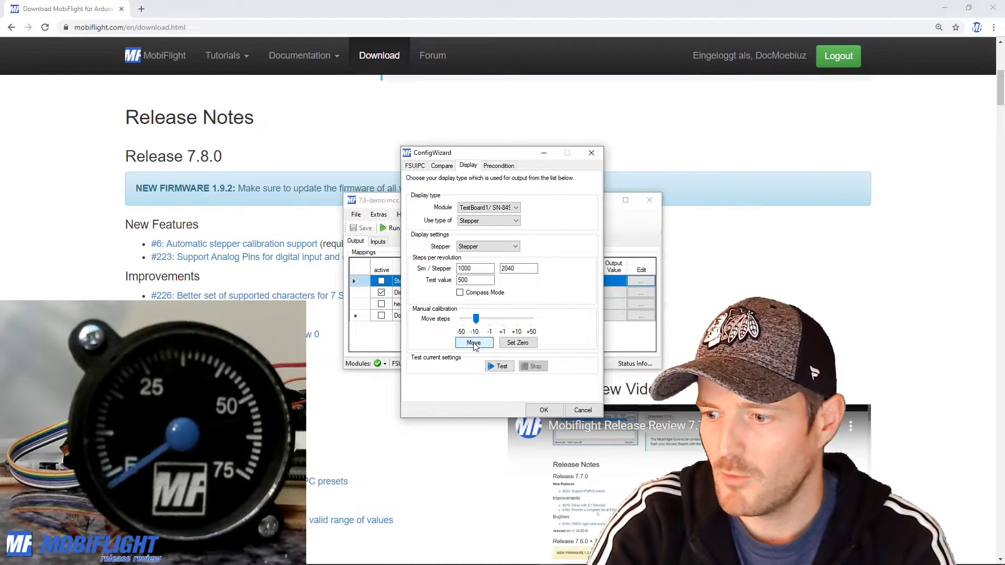
left_click_drag(476, 318, 528, 326)
left_click(484, 347)
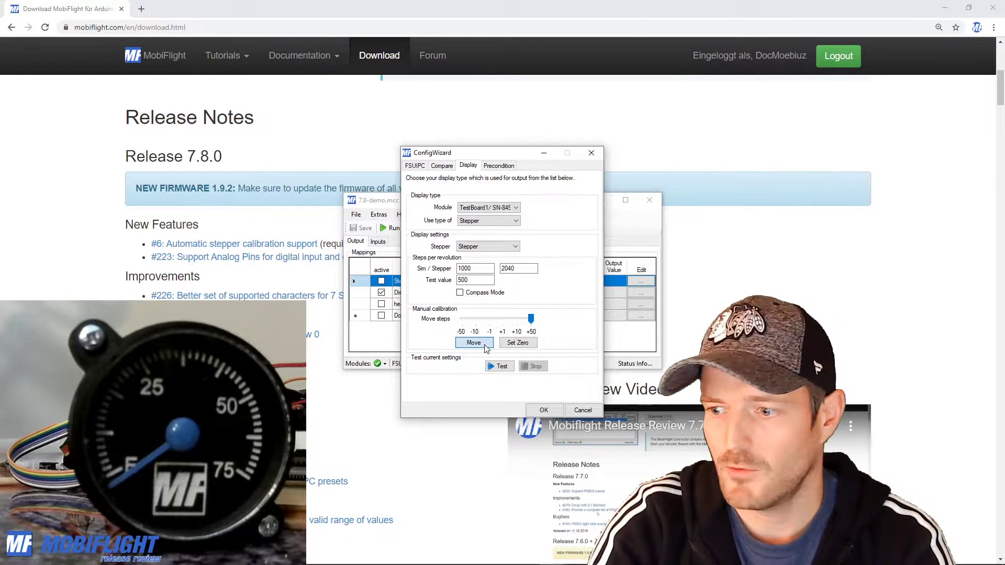
left_click(485, 348)
left_click(486, 348)
left_click(485, 347)
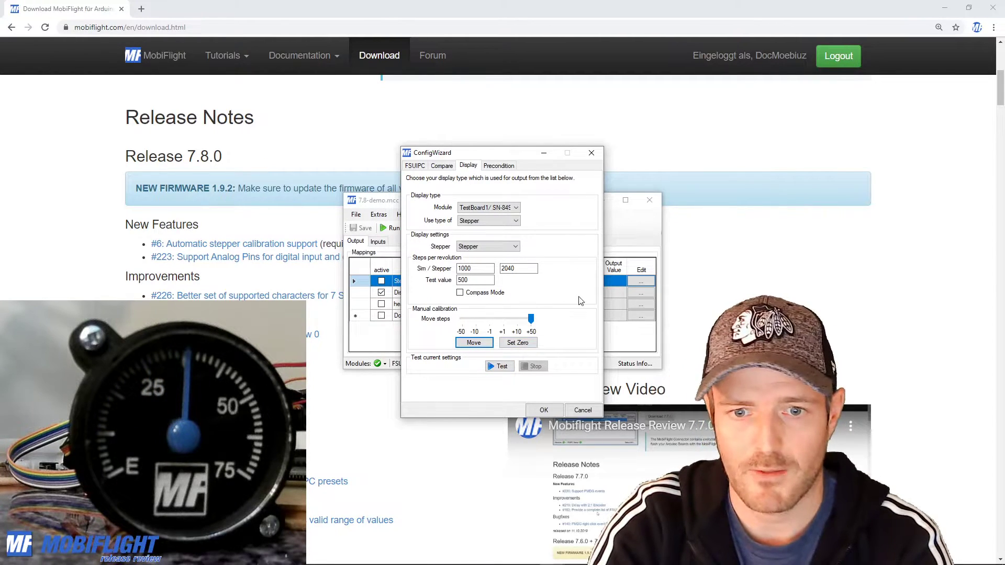
- Set the upright position as zero, then run and stop a stepper test
left_click(517, 343)
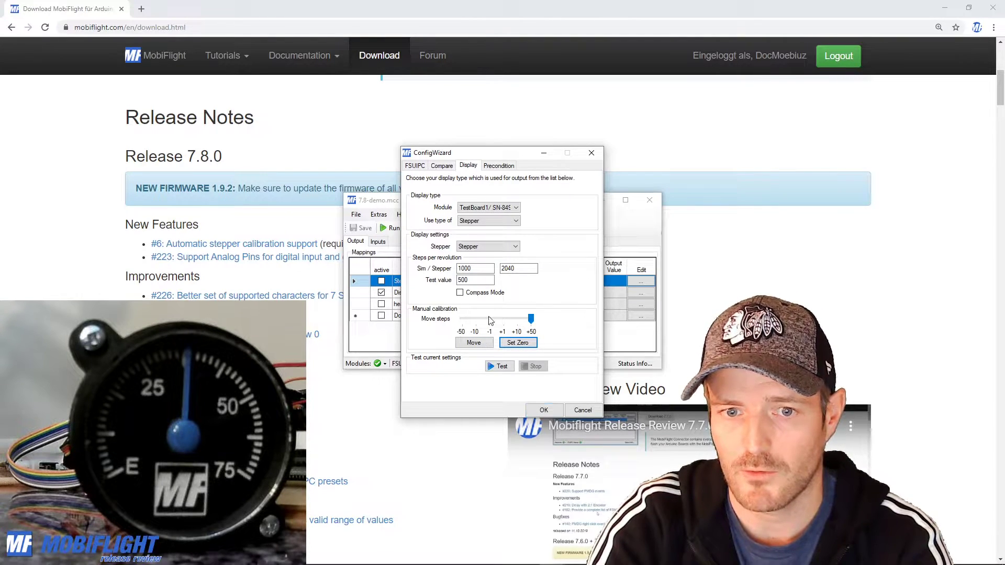
left_click(498, 367)
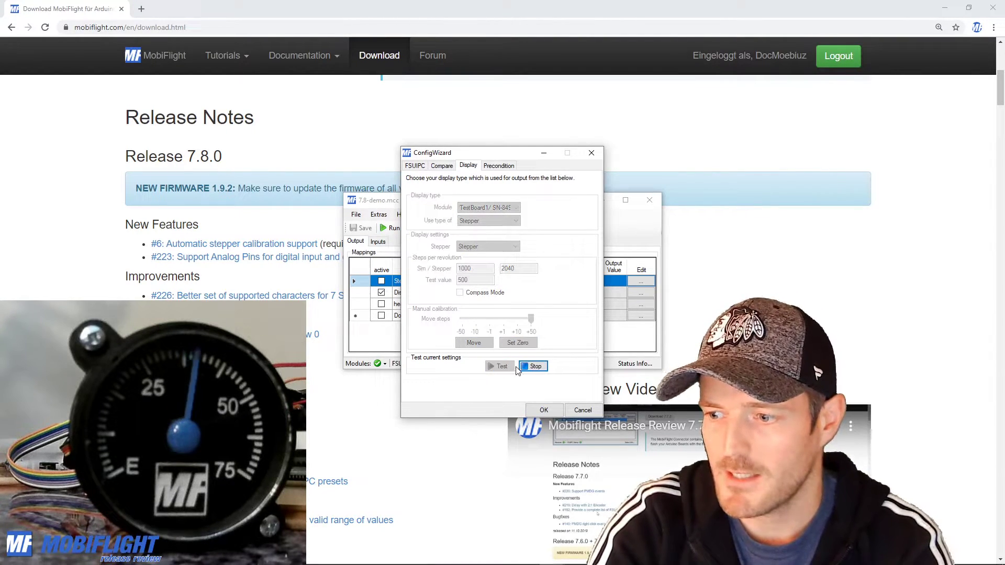
left_click(534, 368)
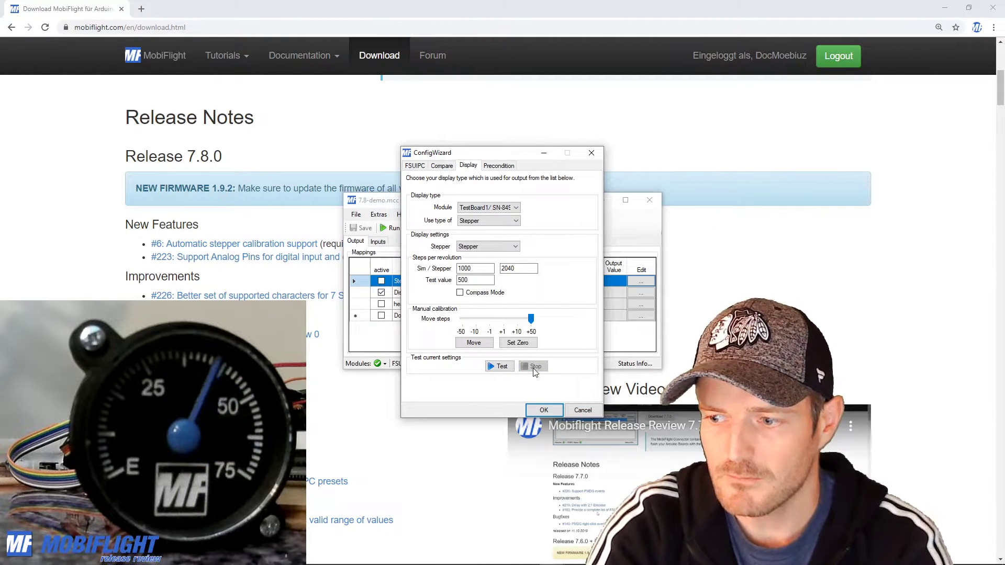
- Close the Stepper config and show TestBoard1's Stepper in the MobiFlight Modules settings
left_click(544, 410)
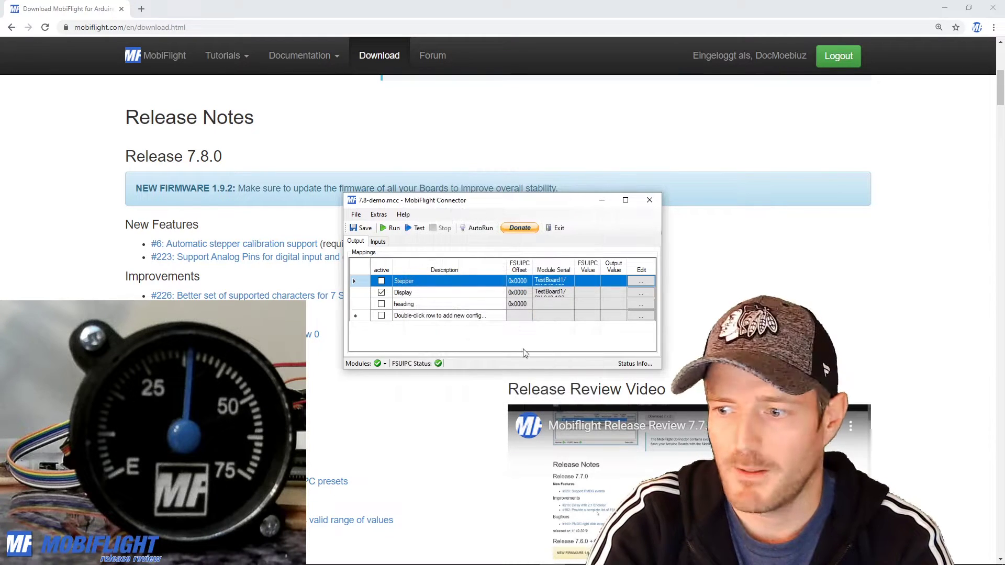
left_click(378, 215)
left_click(388, 238)
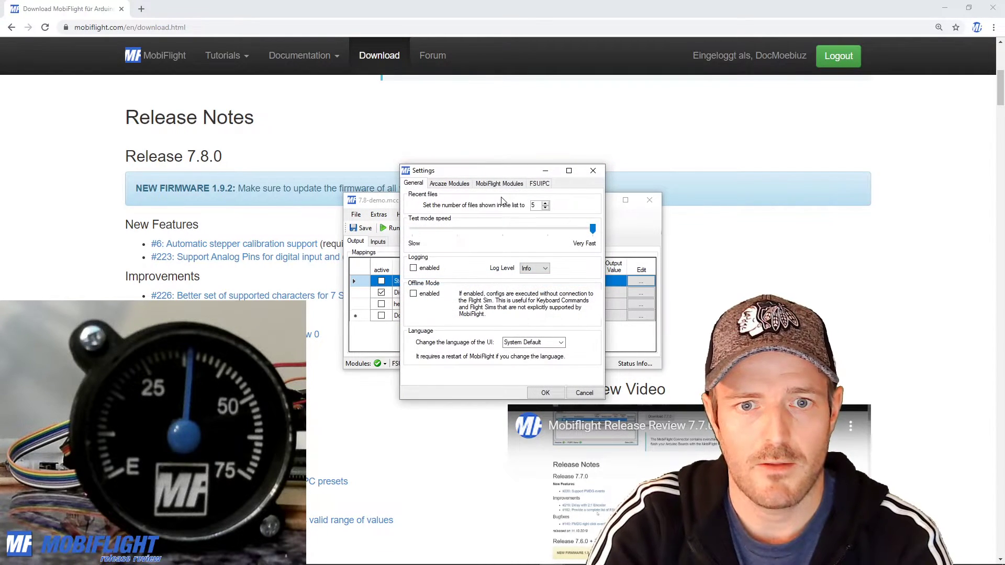
left_click(499, 183)
left_click(411, 220)
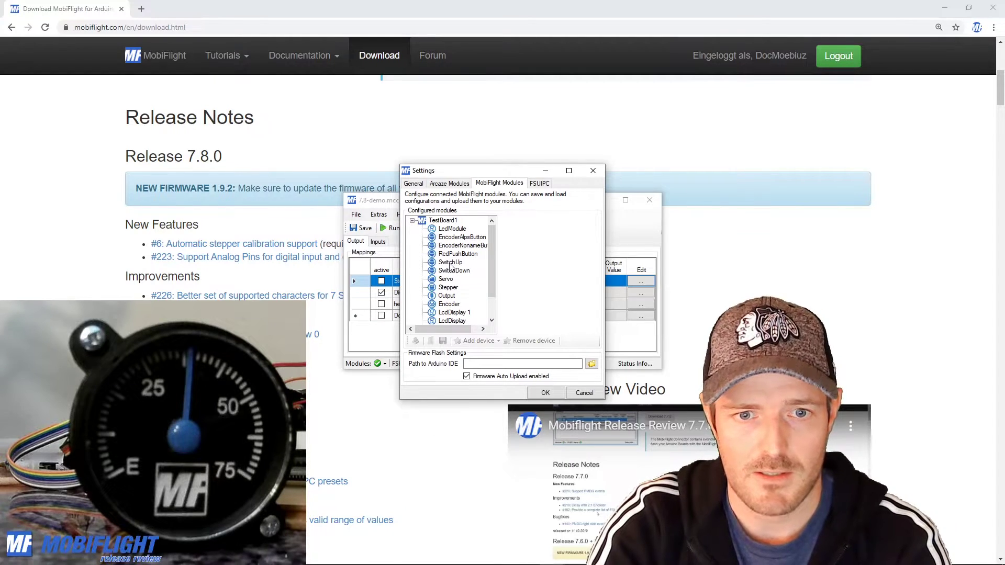
left_click(446, 285)
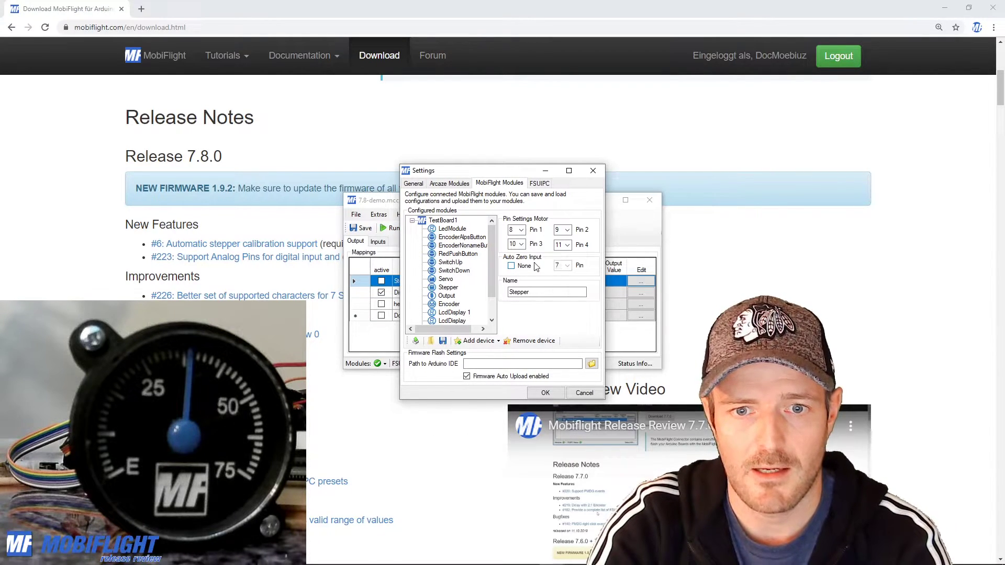
- Set the Stepper's Auto Zero pin to 6 and upload the configuration to the board
left_click(568, 266)
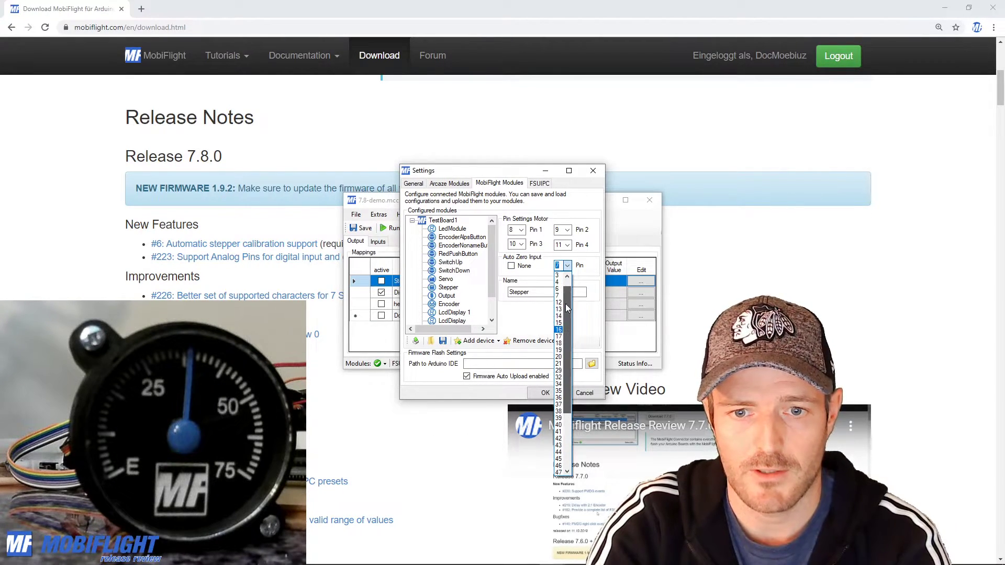
left_click(561, 296)
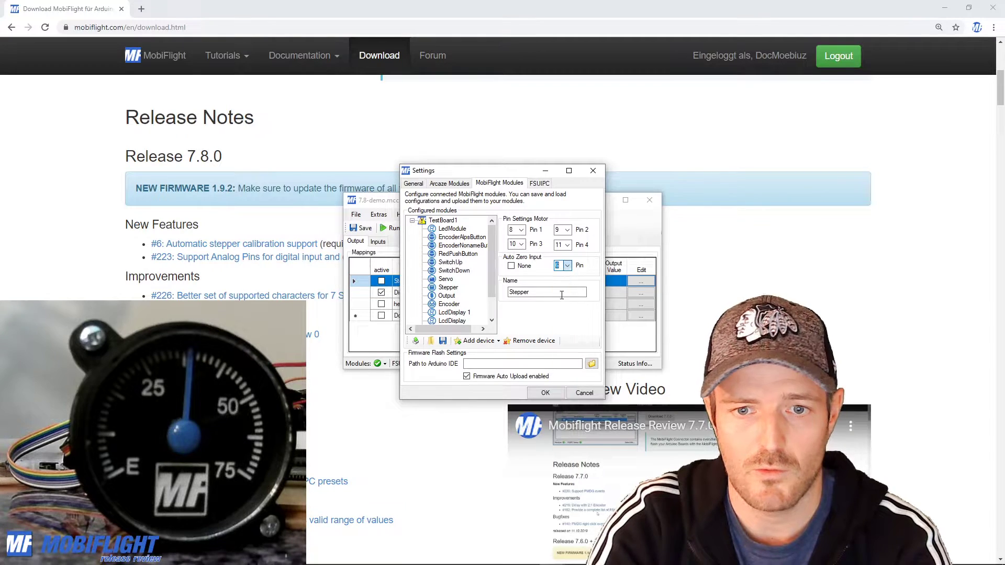
key("Tab")
left_click(416, 341)
left_click(530, 322)
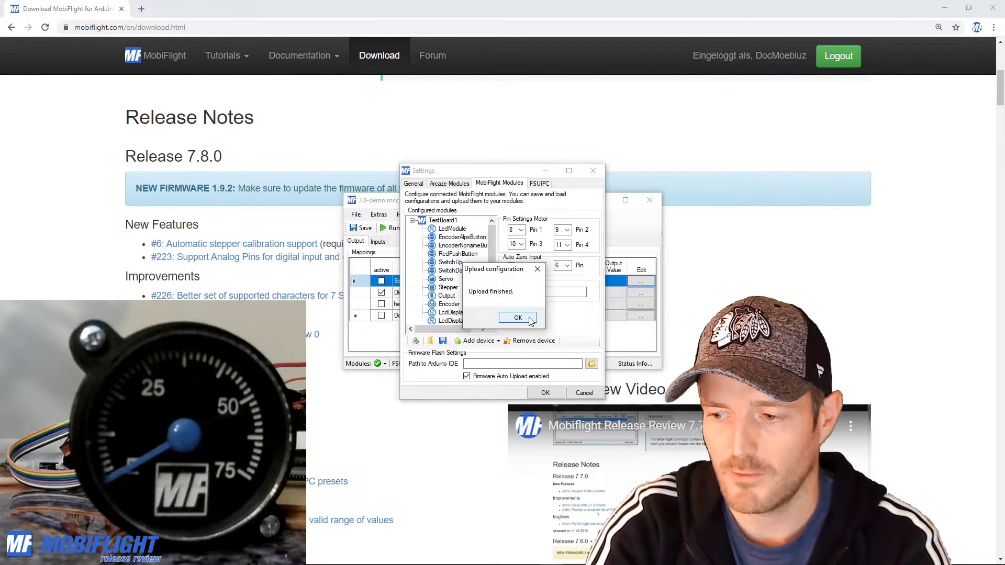
left_click(522, 317)
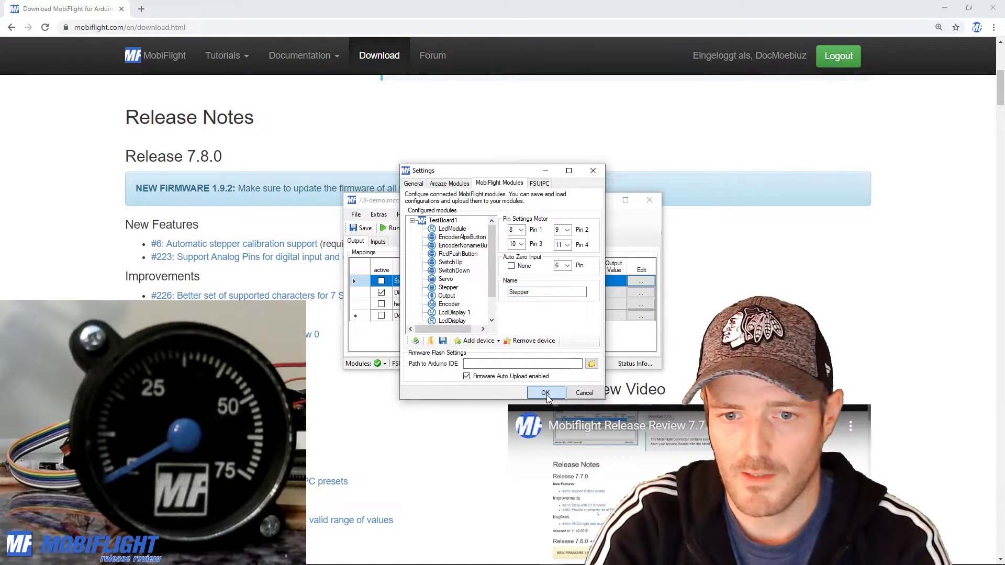
- Close the settings and exit the Connector, saving changes
left_click(546, 394)
left_click(576, 321)
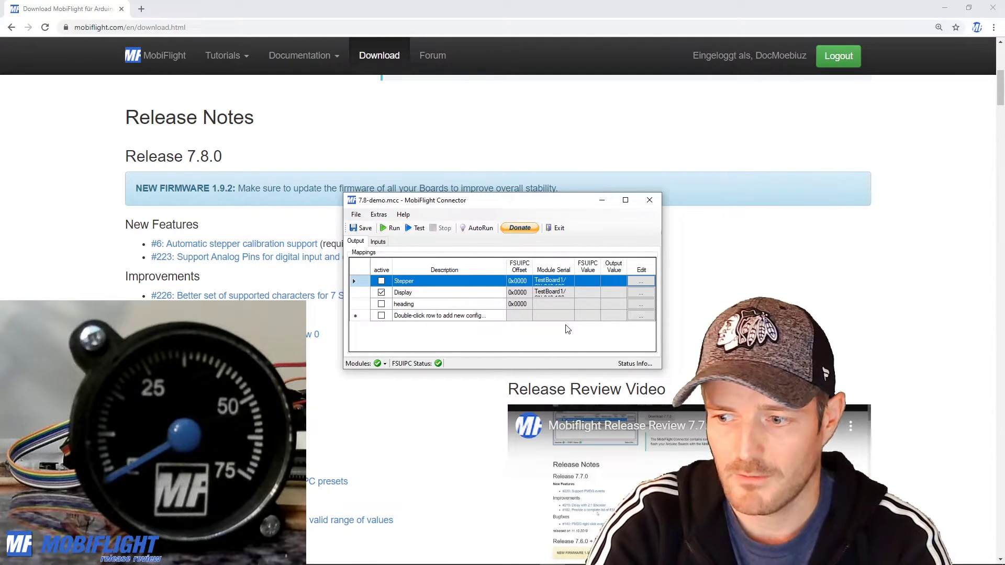
left_click(557, 228)
left_click(511, 320)
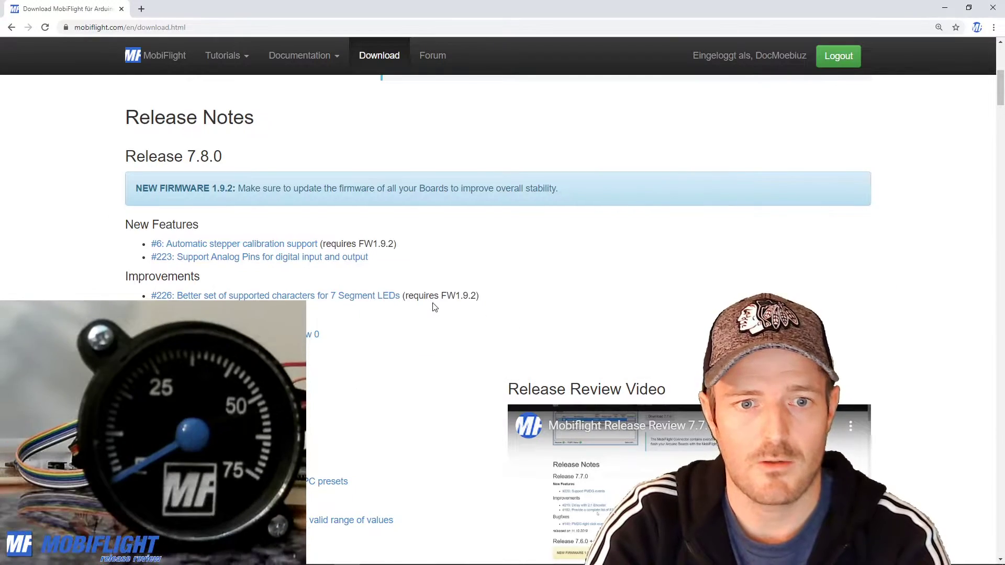
- Switch to the relaunched Connector and open the Stepper mapping's config wizard
key("alt+Tab")
left_click(471, 310)
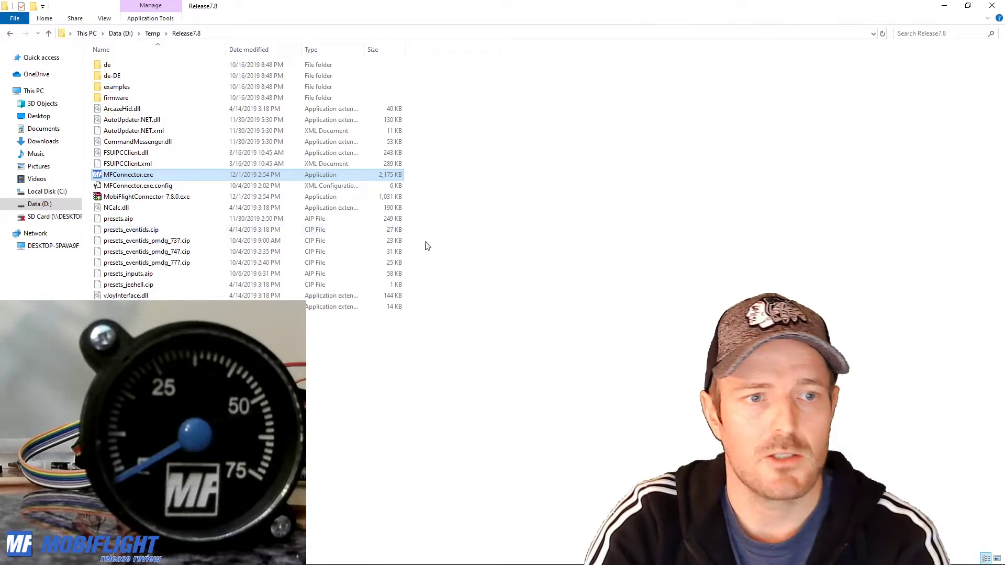
key("alt+Tab")
key("alt+Tab")
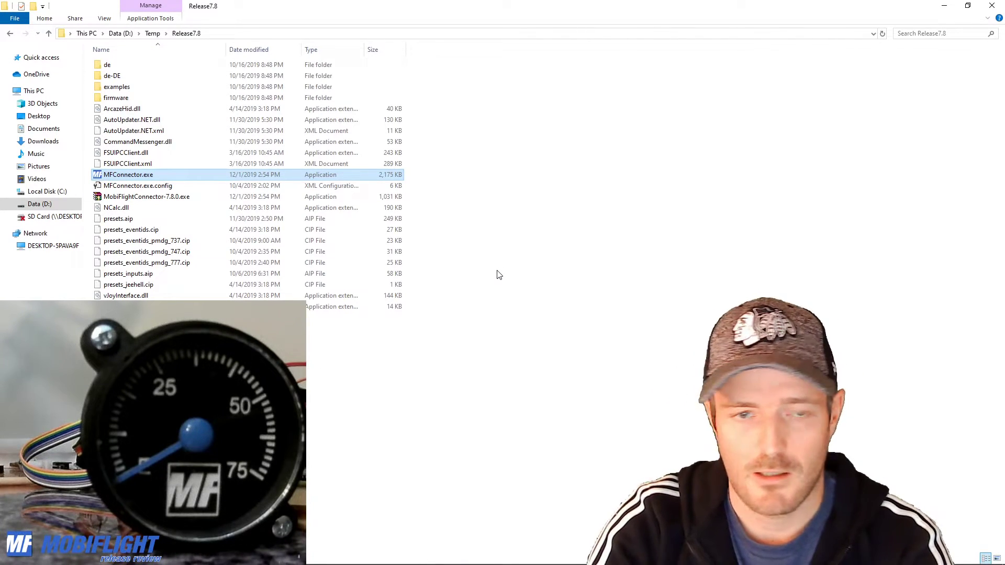
key("alt+Tab")
key("alt+Tab")
key("alt+Tab")
key("alt+Tab")
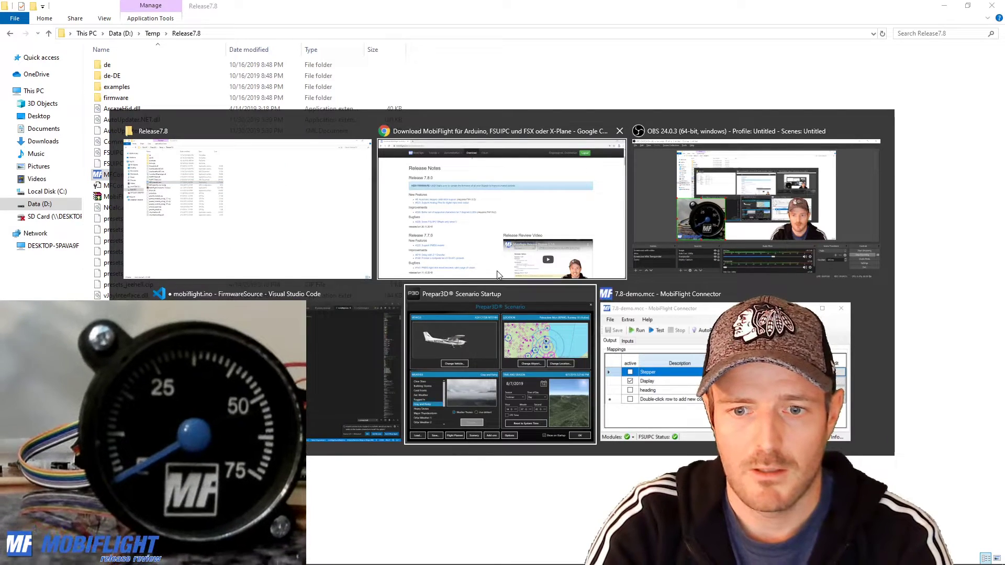
key("alt+Tab")
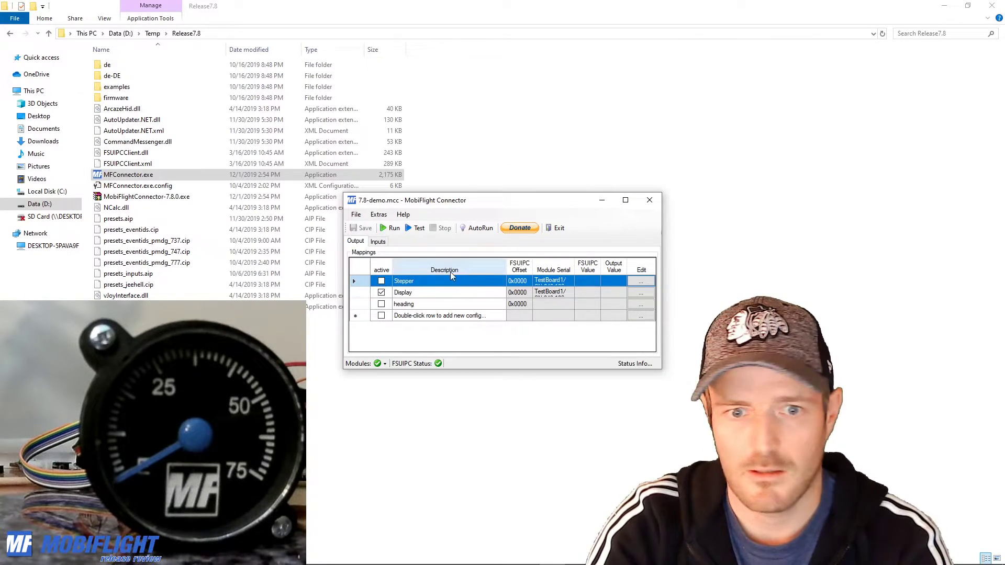
left_click(640, 281)
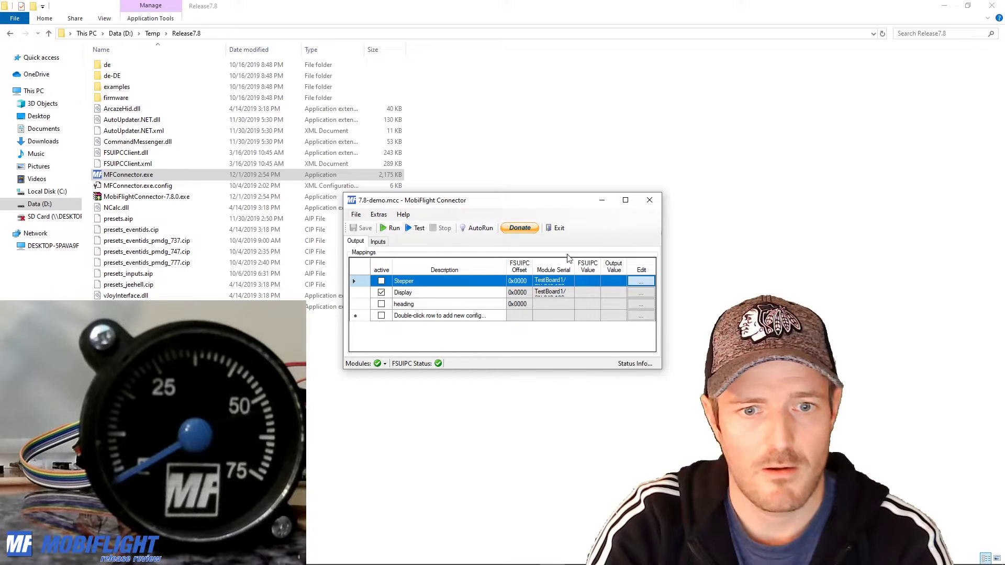
- Run and stop a stepper test on the Display tab to verify homing, then confirm with OK
left_click(468, 165)
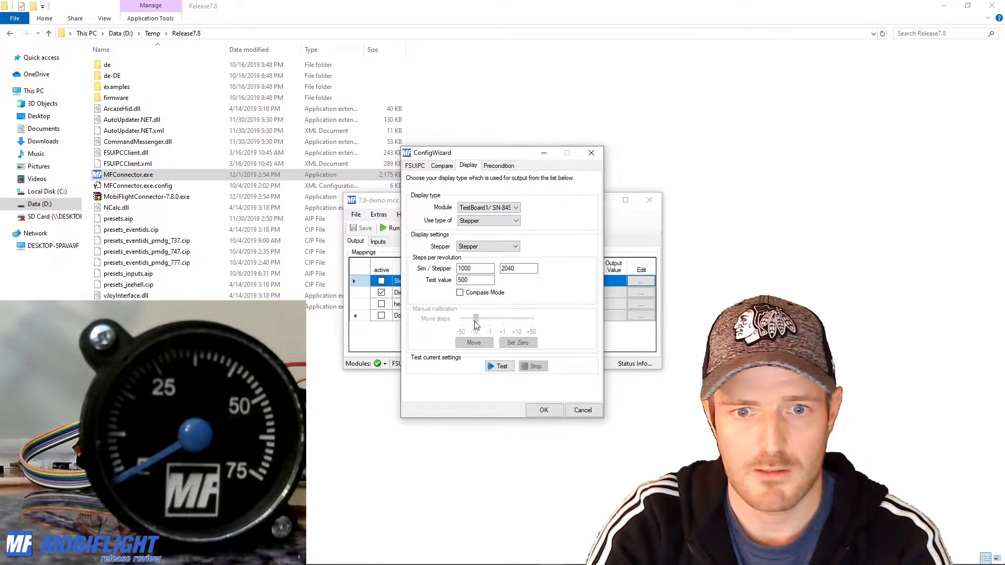
left_click(502, 368)
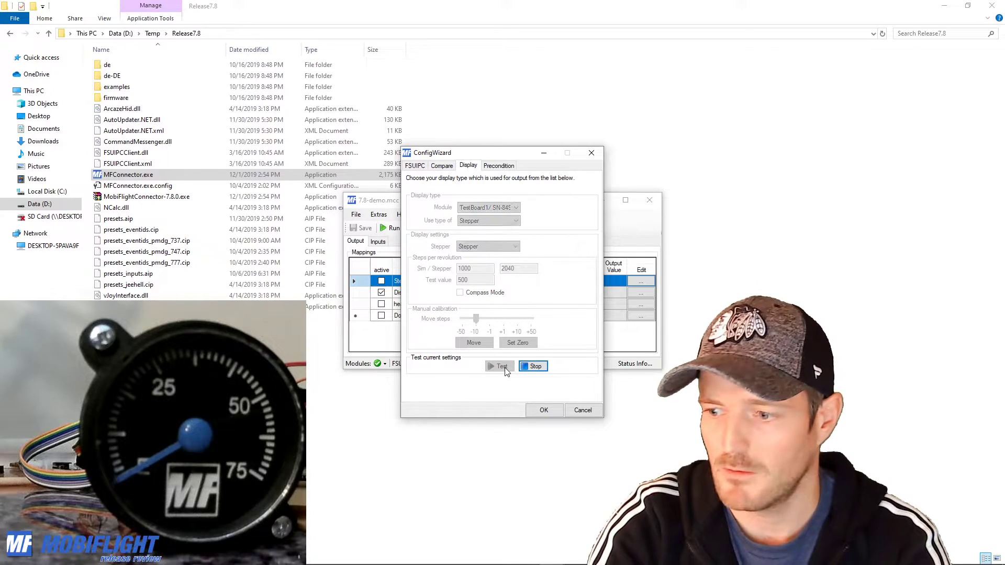
left_click(543, 371)
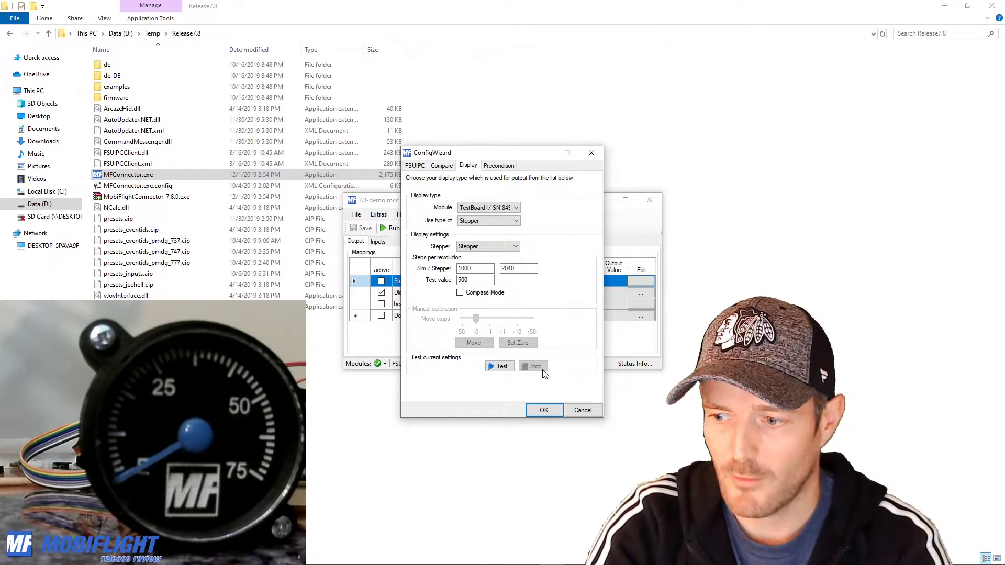
left_click(546, 409)
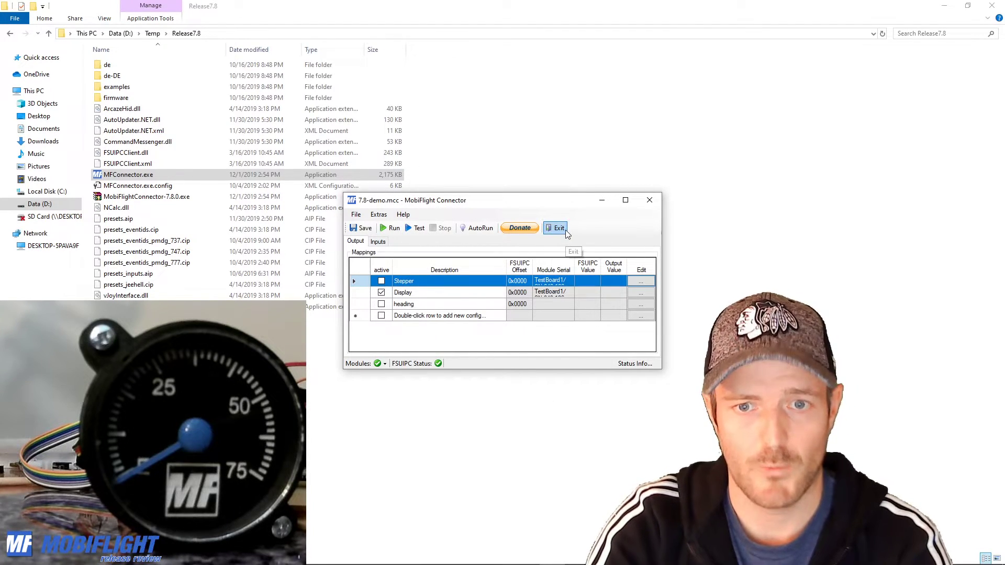
- Browse TestBoard1's device list in the MobiFlight Modules settings
key("alt+Tab")
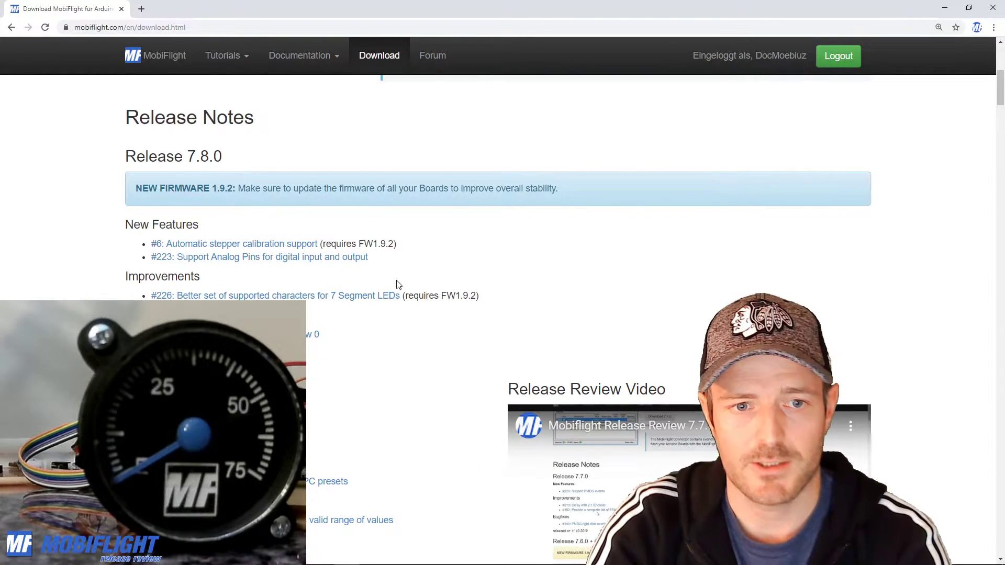
key("alt+Tab")
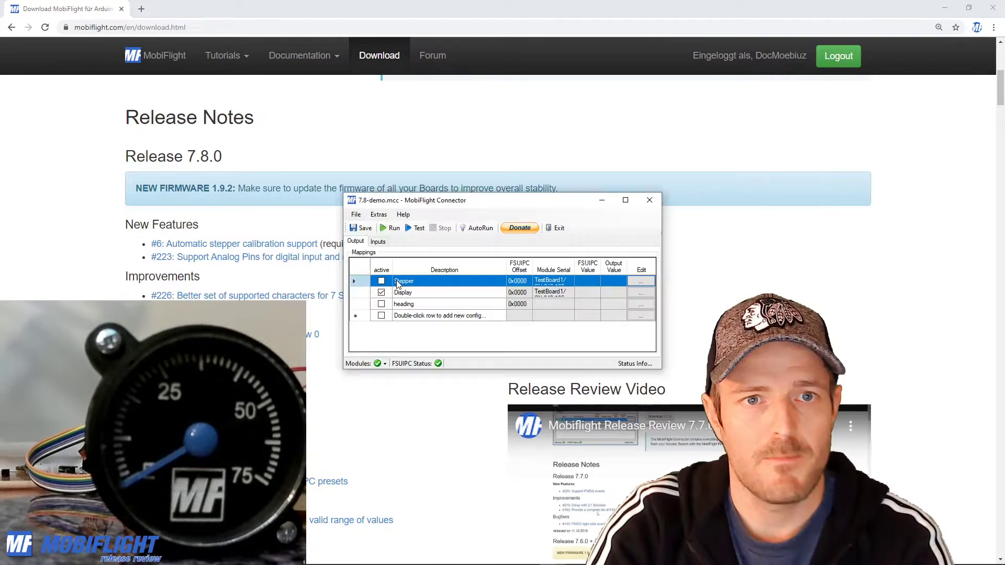
left_click(378, 215)
left_click(390, 244)
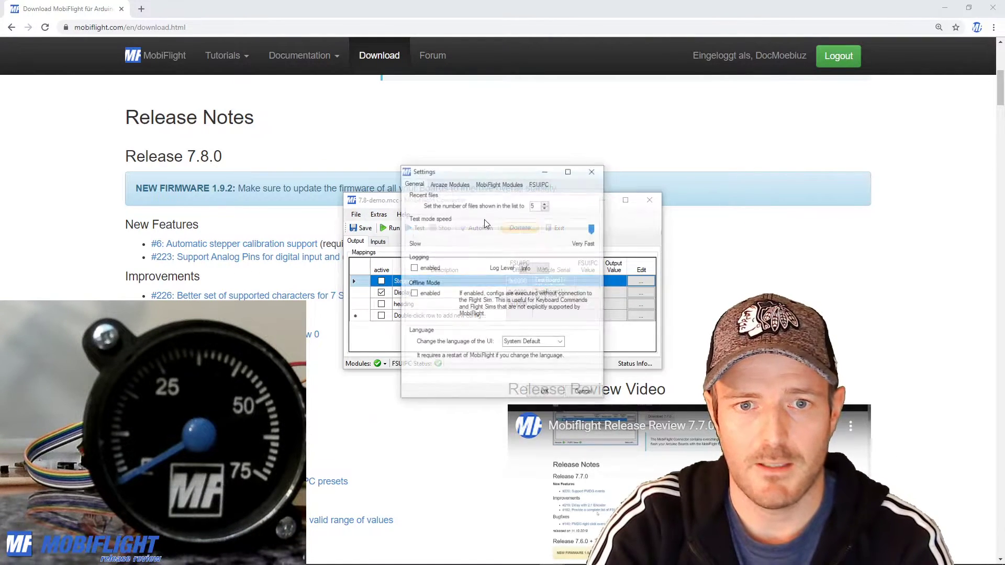
left_click(499, 184)
left_click(413, 222)
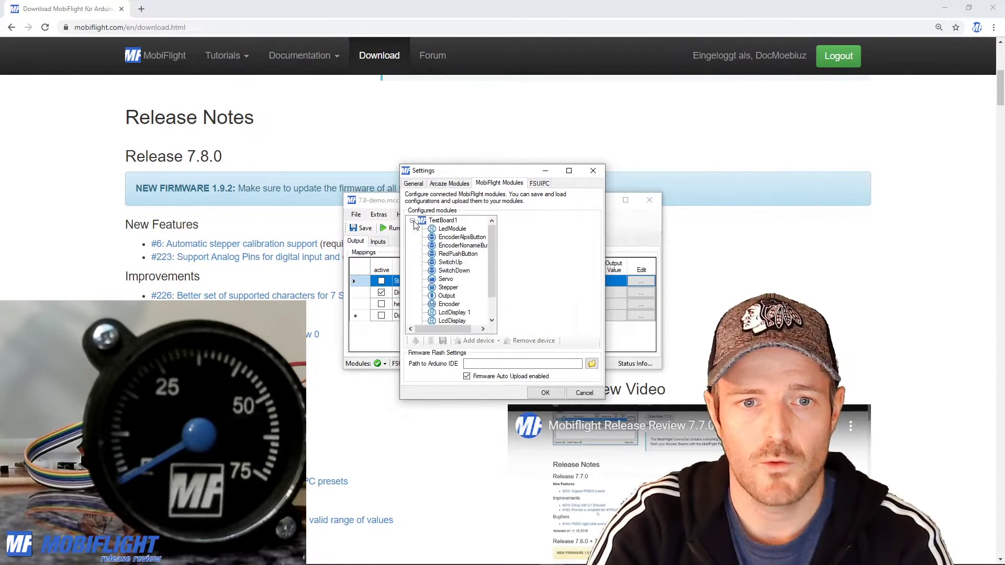
scroll(488, 272, "down", 1)
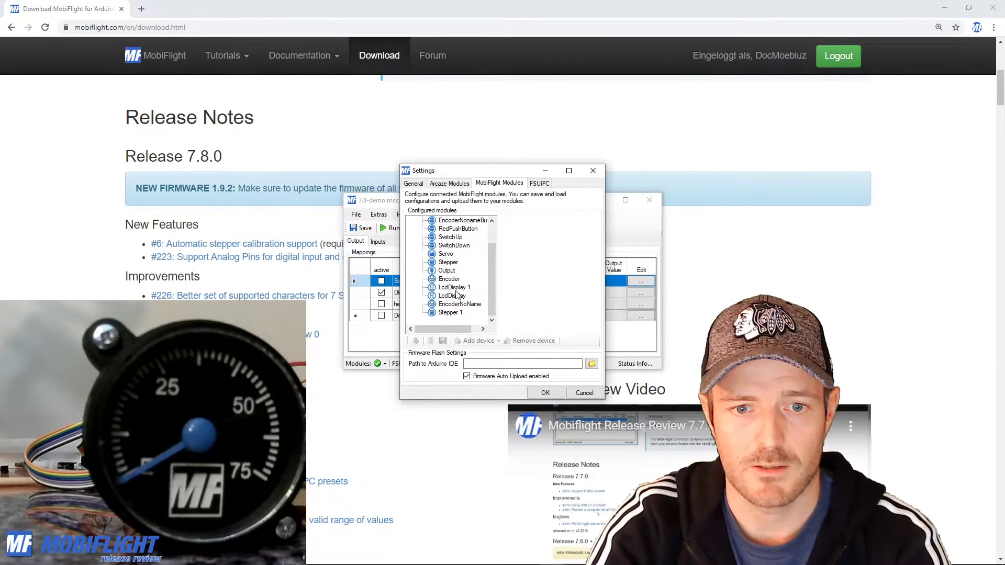
scroll(445, 280, "up", 1)
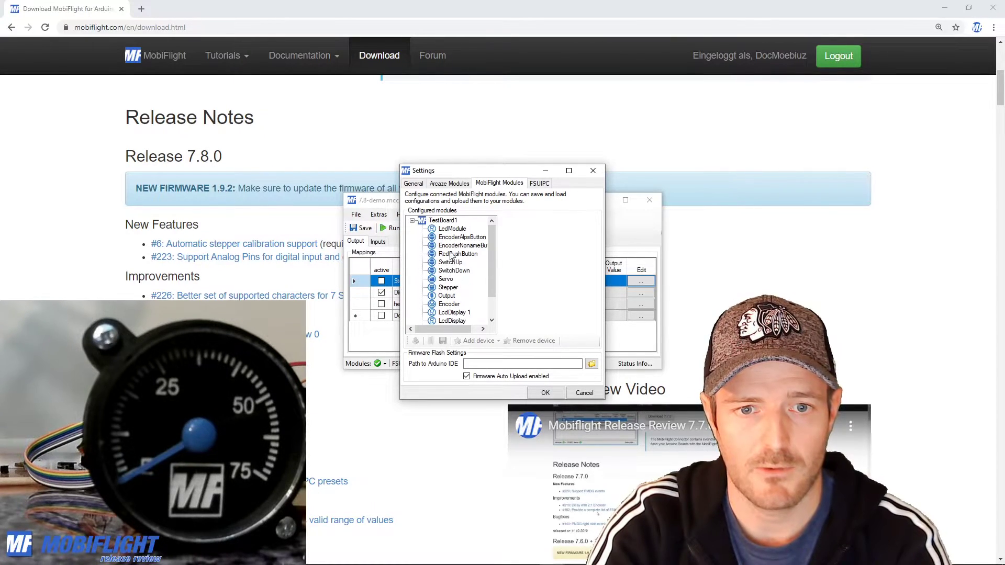
left_click(445, 221)
- Try adding a Button device on pin 2, cancel, and exit the Connector without saving
left_click(472, 341)
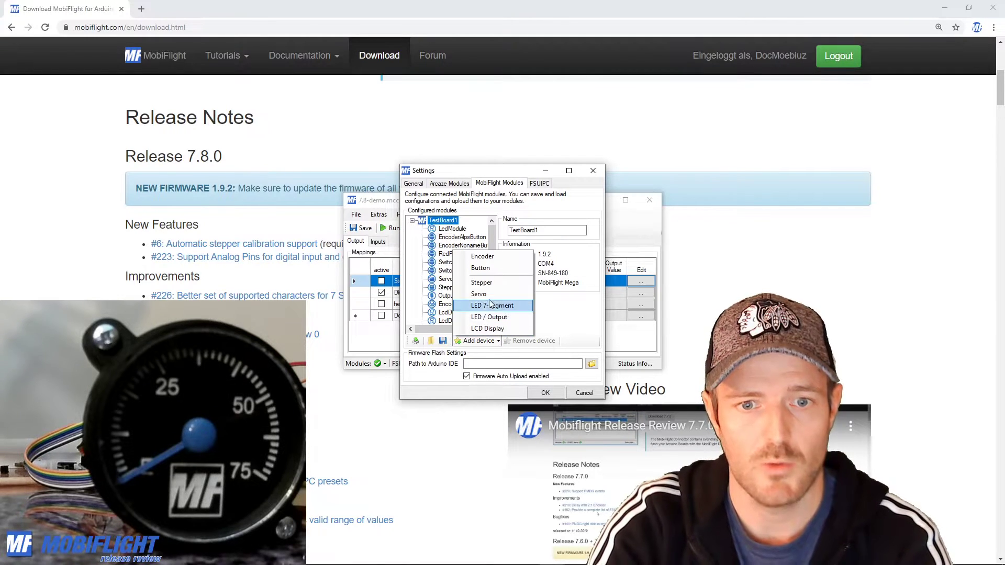
left_click(491, 269)
left_click(522, 231)
scroll(518, 340, "down", 4)
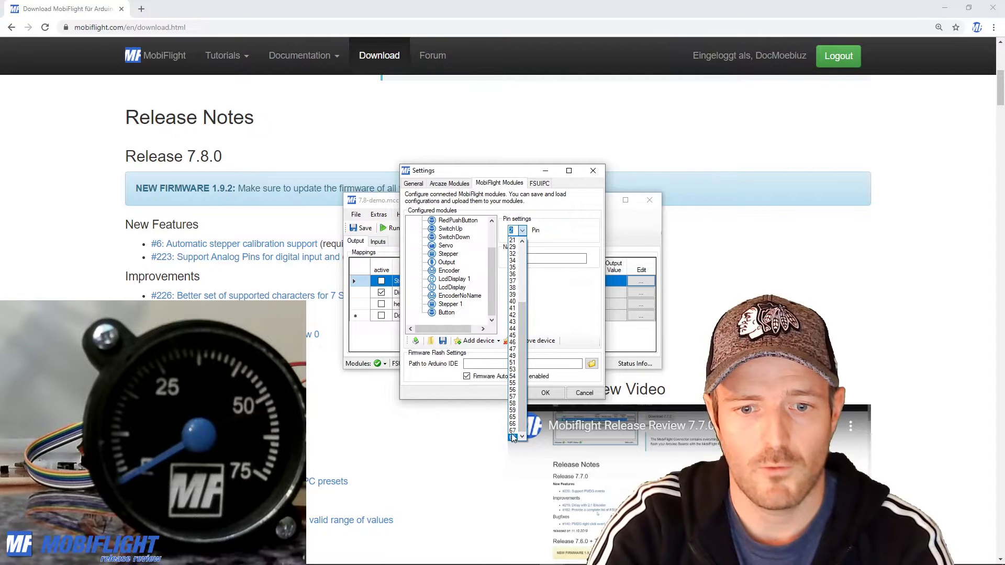
left_click(571, 306)
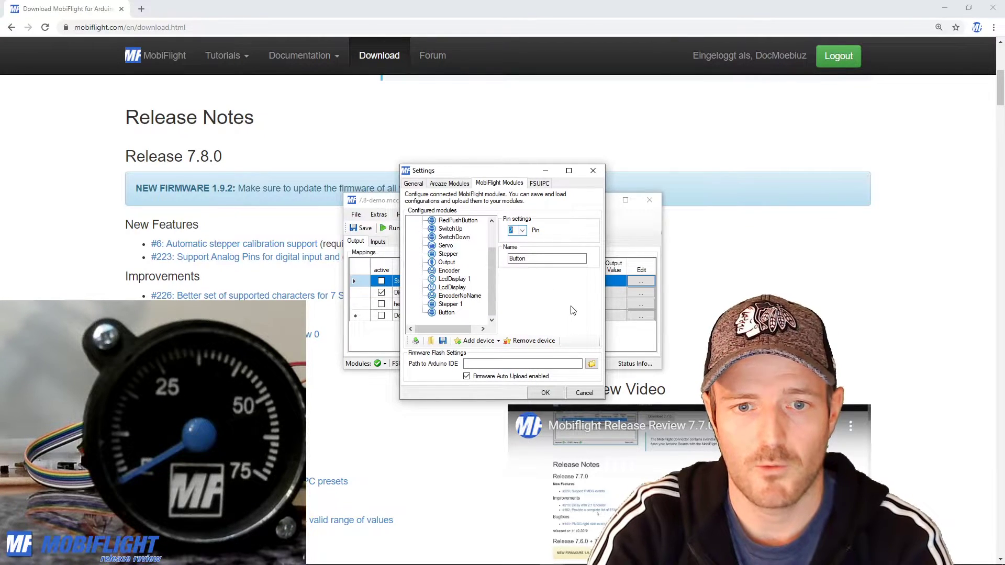
left_click(584, 392)
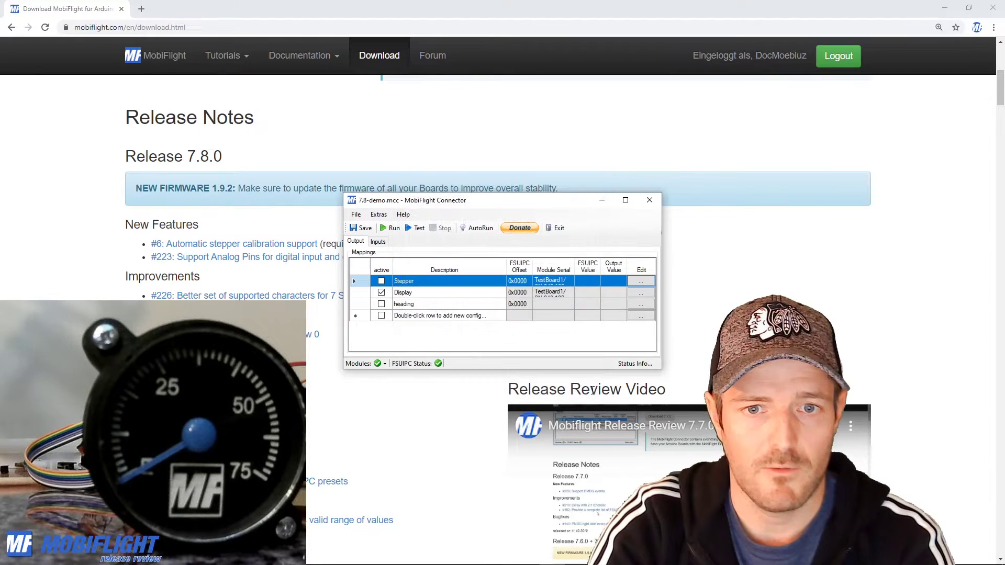
left_click(562, 228)
left_click(548, 319)
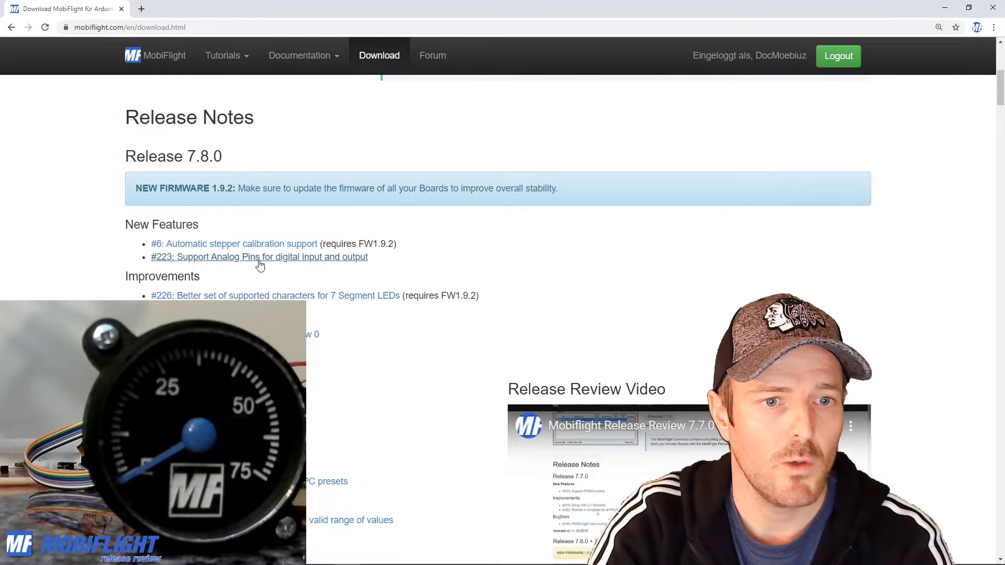
left_click(258, 262)
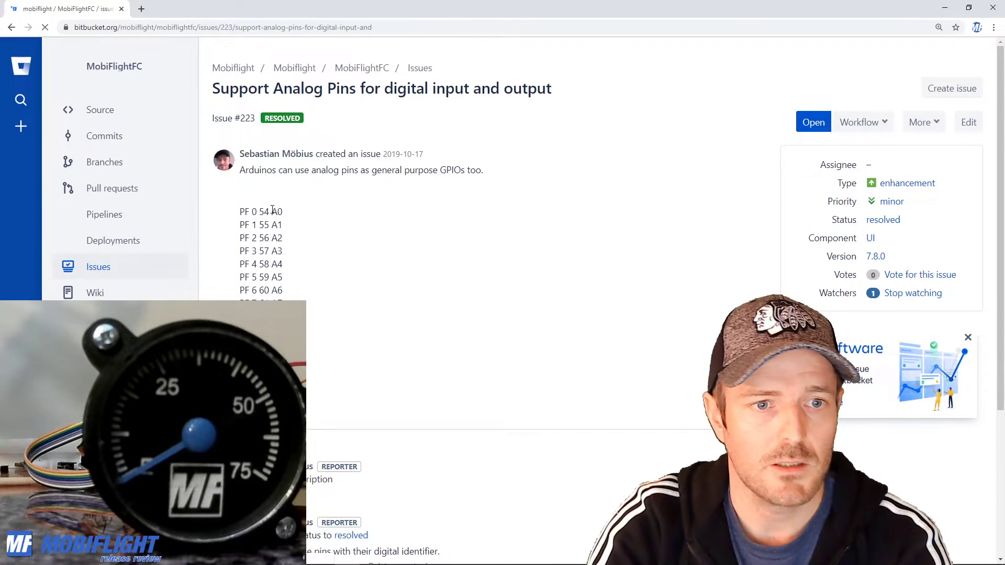
left_click_drag(283, 214, 268, 212)
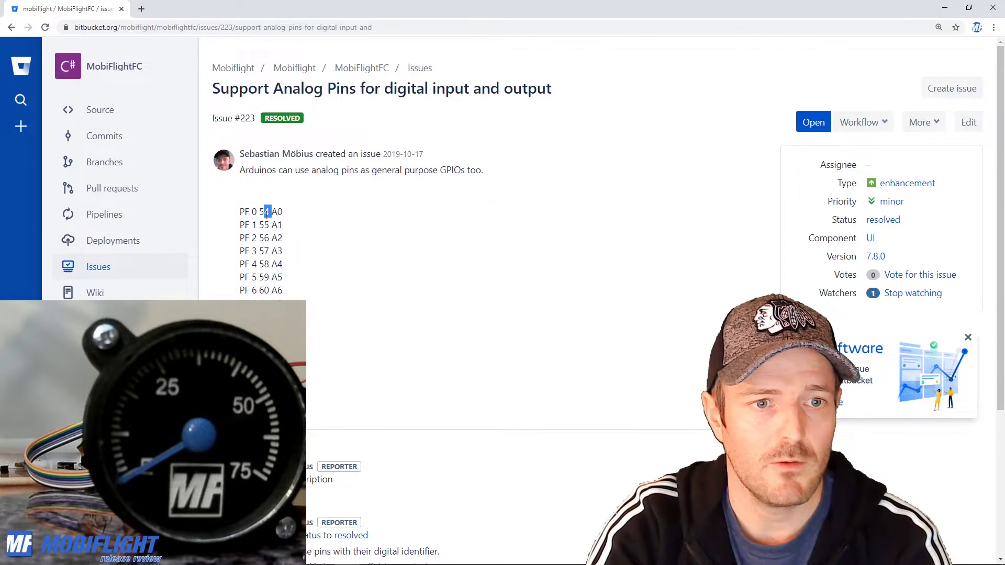
left_click(279, 212)
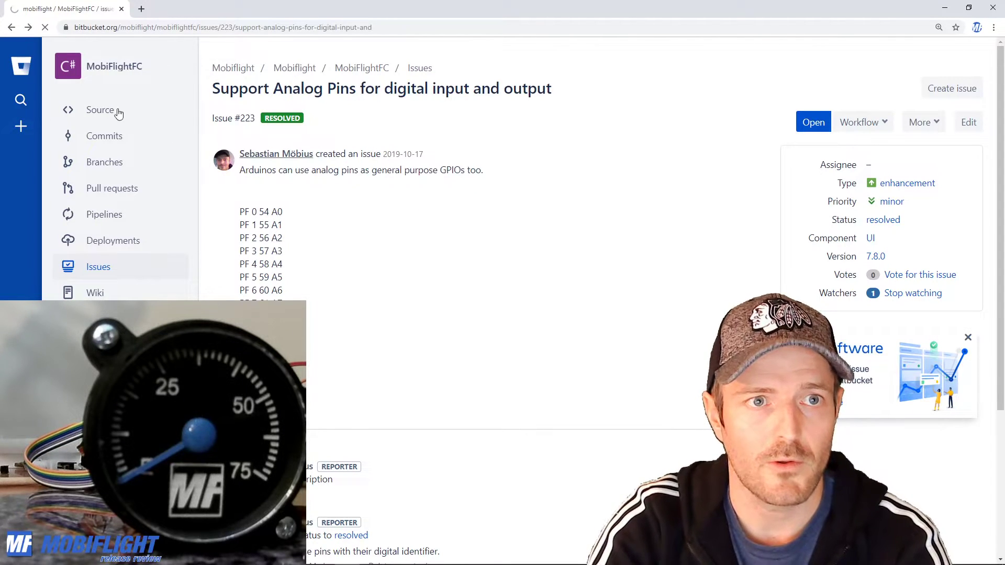
left_click(11, 27)
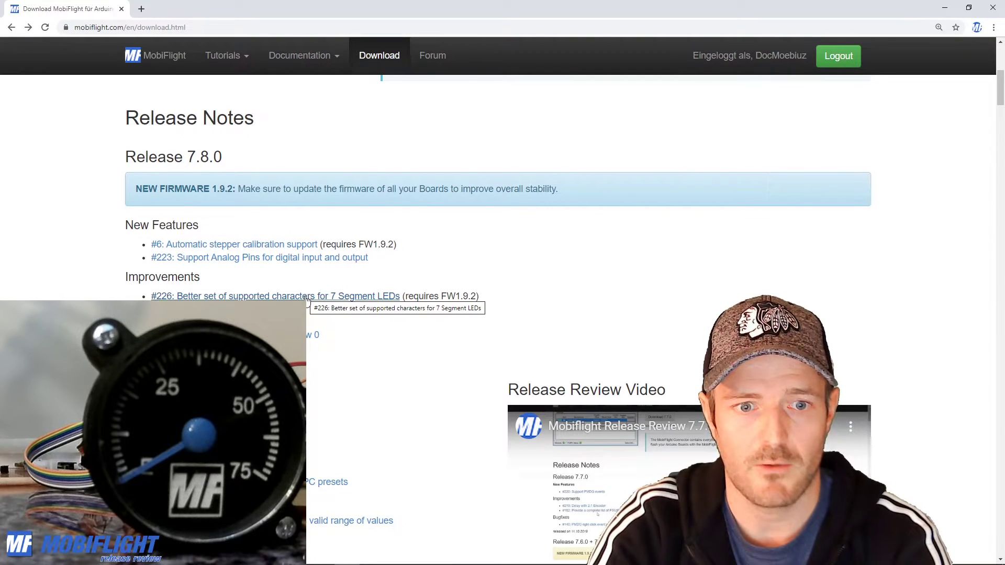
left_click(308, 299)
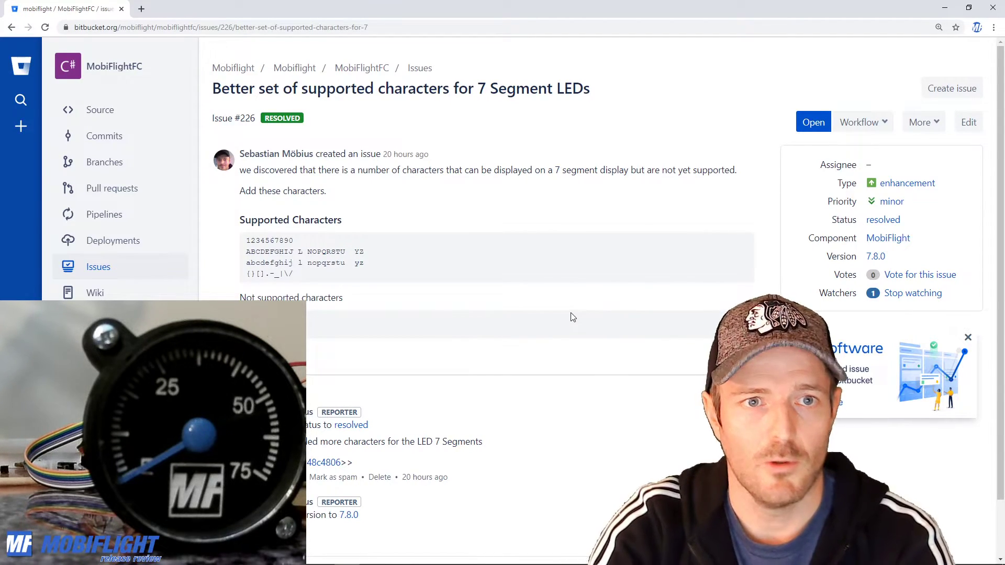
key("alt+Left")
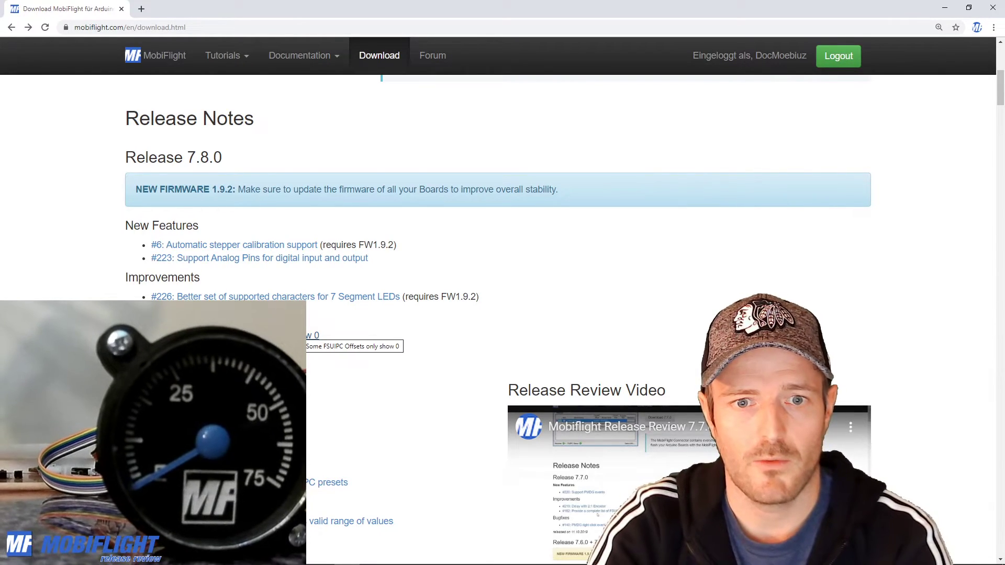
- Switch to the Connector relaunched from the Release7.8 folder and select the heading mapping row
key("alt+Tab")
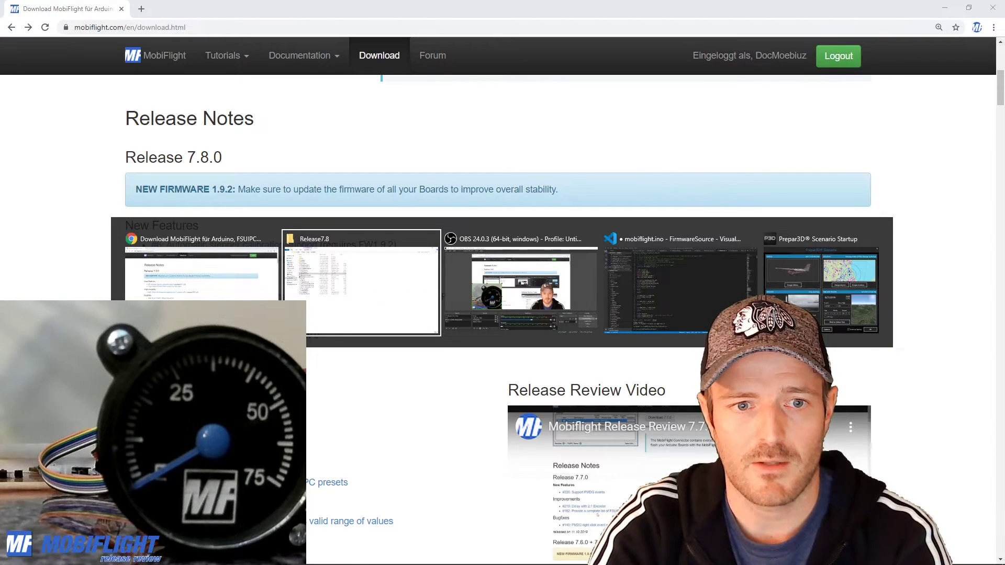
key("alt+shift+Tab")
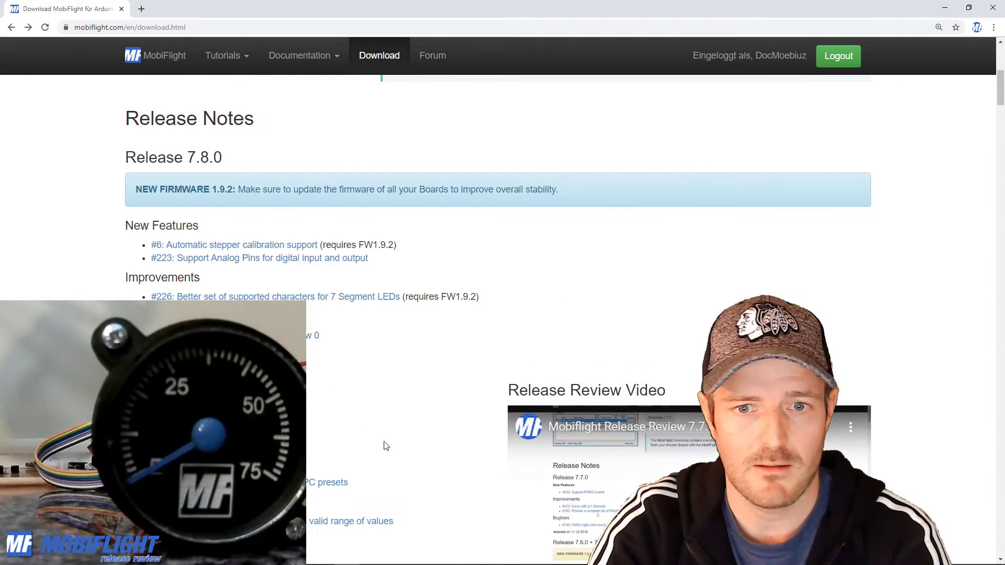
key("super")
key("alt+Tab")
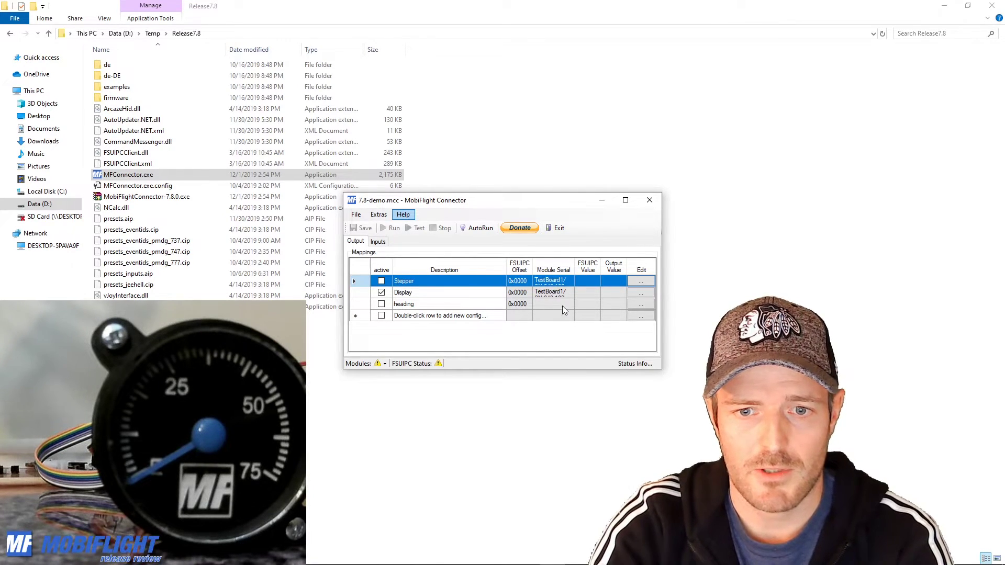
left_click(537, 303)
- Apply the Pos./Attitude - Heading FSUIPC preset (offset 0x0580) to the heading mapping
left_click(640, 305)
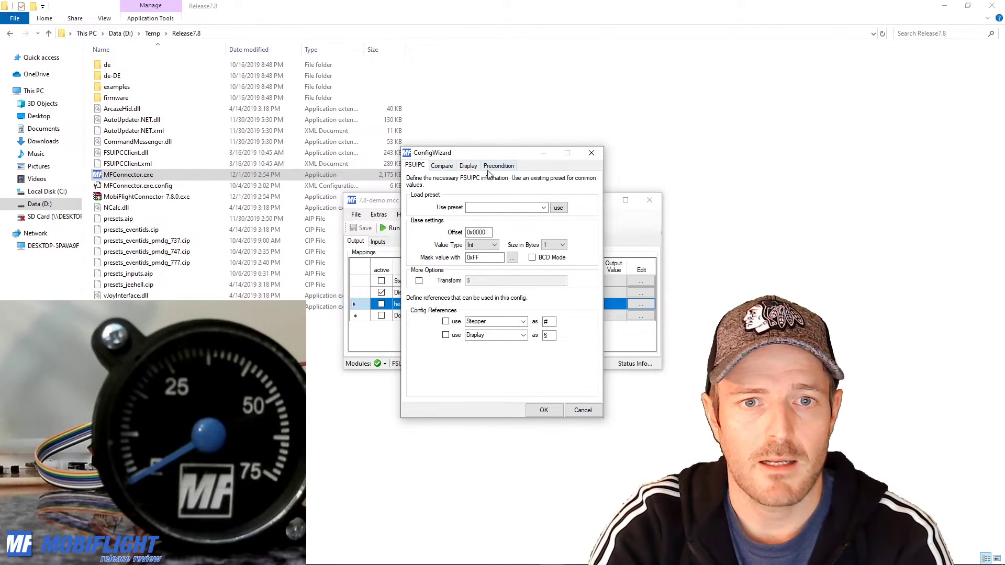
left_click(546, 209)
left_click_drag(591, 220, 598, 389)
left_click(519, 267)
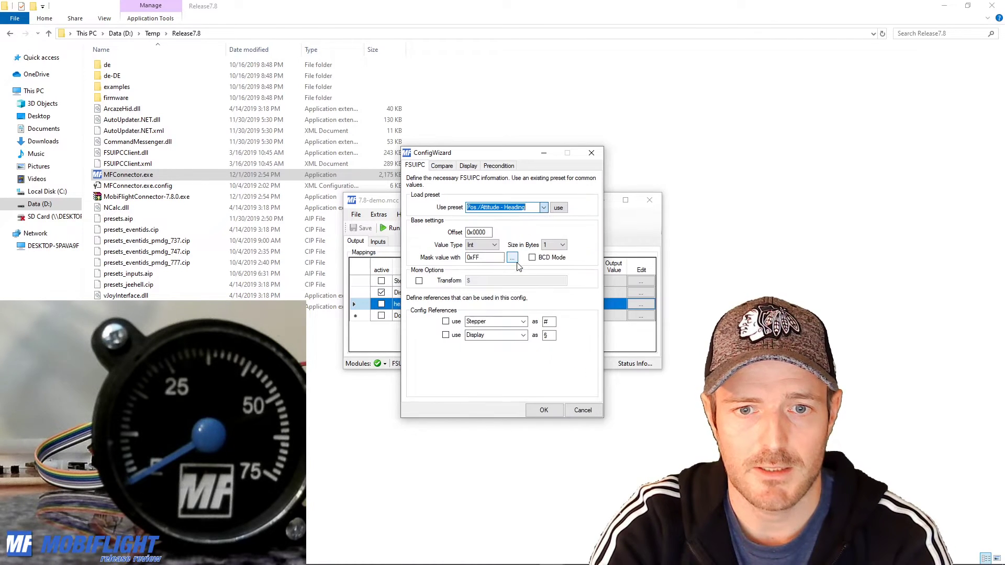
left_click(558, 208)
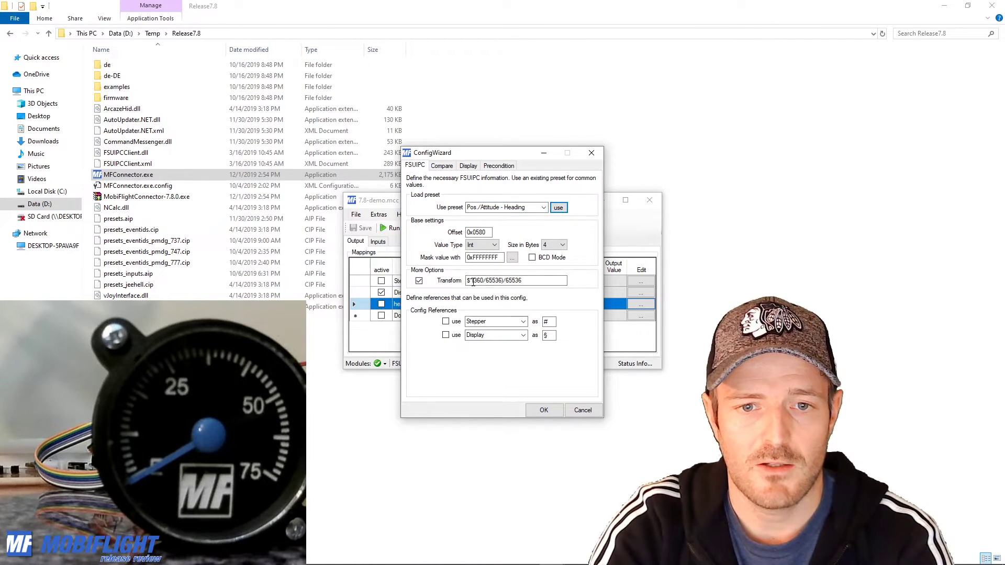
- Add parentheses so the transform reads $*(360/65536)/65536
left_click(473, 281)
type("(")
left_click(502, 281)
type(")")
left_click_drag(470, 281, 498, 281)
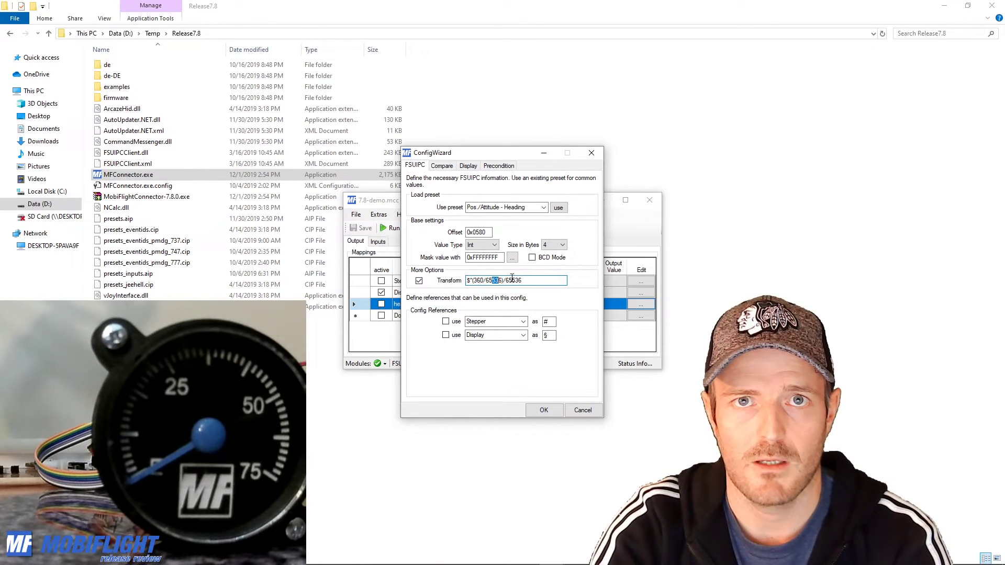
left_click(544, 411)
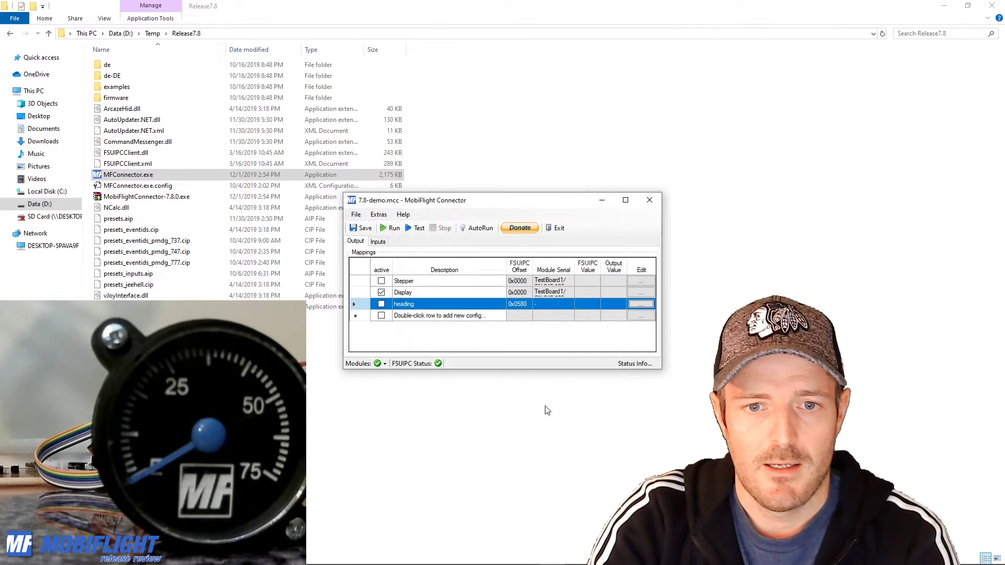